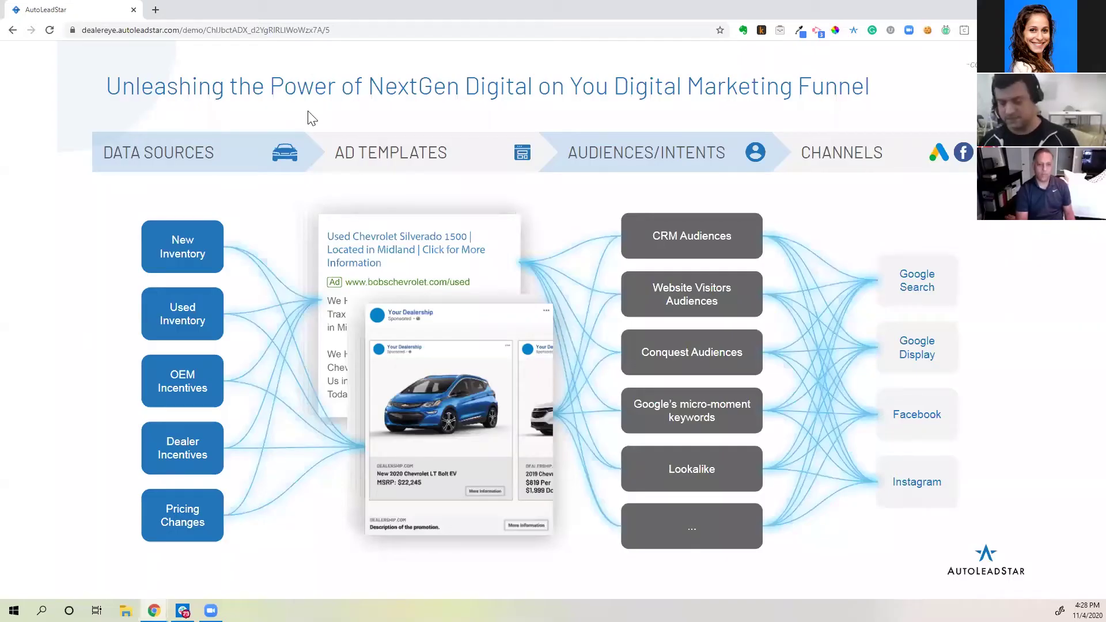
Step: Advance to the Next Gen Marketing KPIs slide and reveal the 93% marketing score callouts
key(Right)
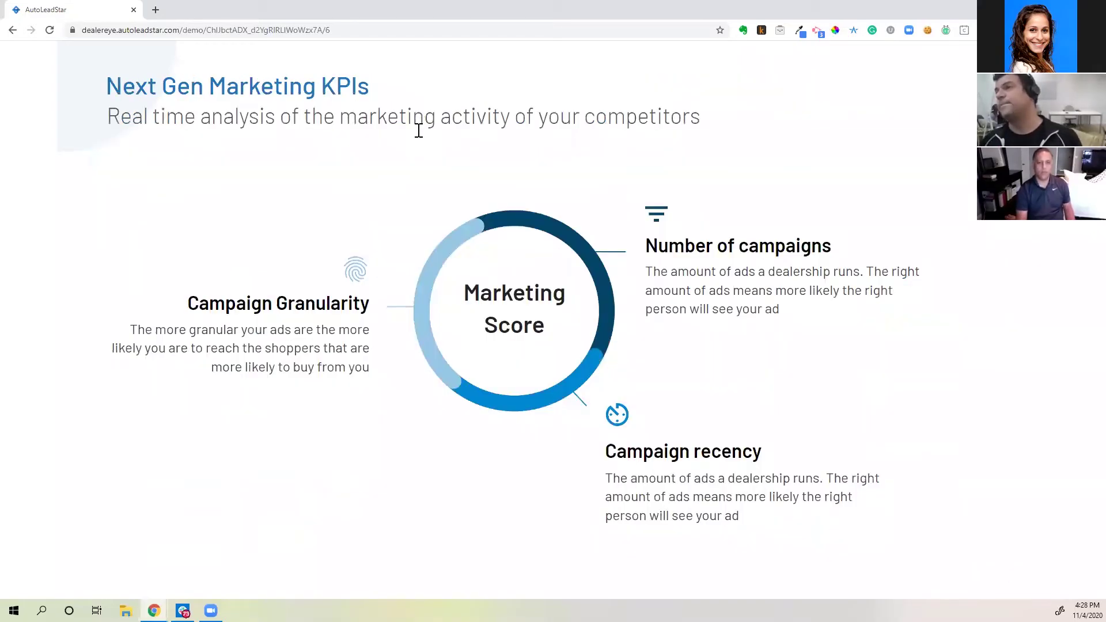
key(Right)
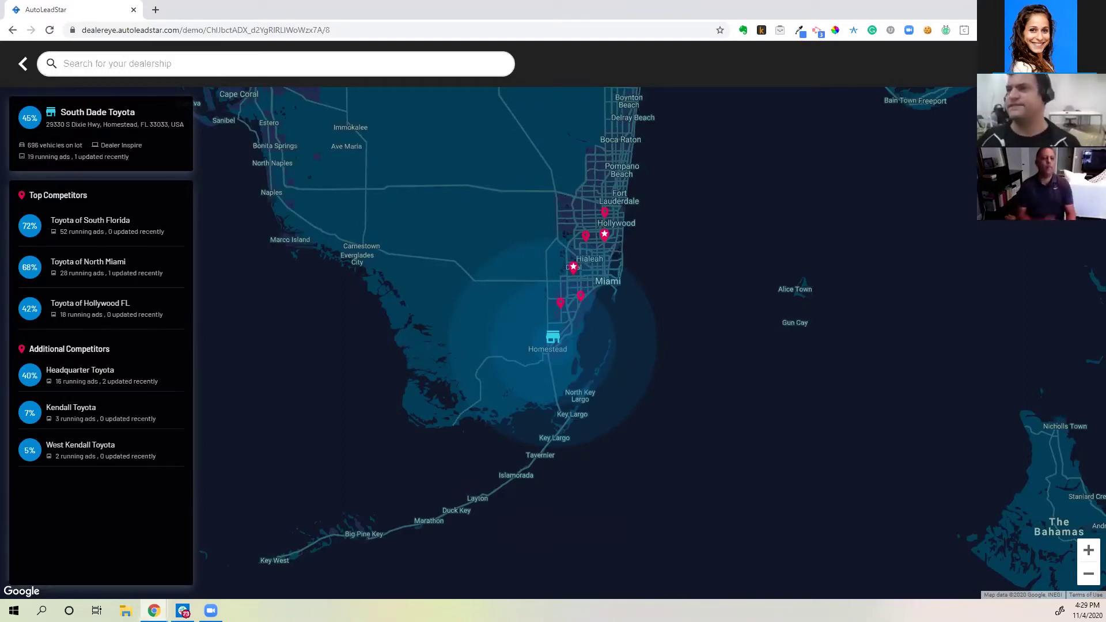
Step: Highlight South Dade Toyota's 696 vehicles on lot and Dealer Inspire website, then show its 19 running ads
triple_click(54, 145)
double_click(134, 145)
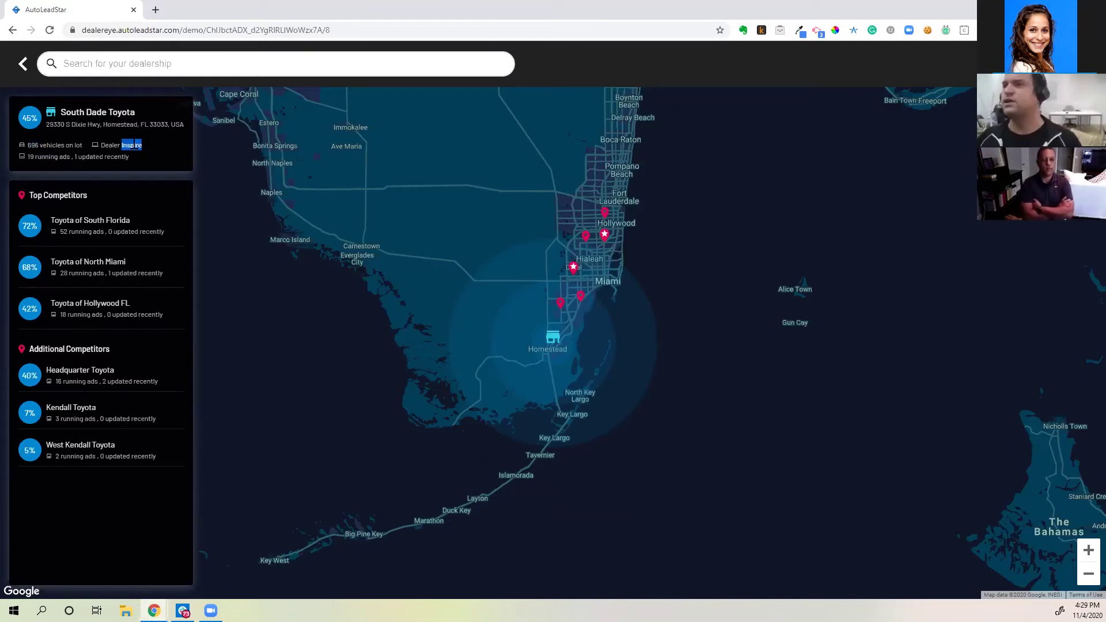
click(87, 157)
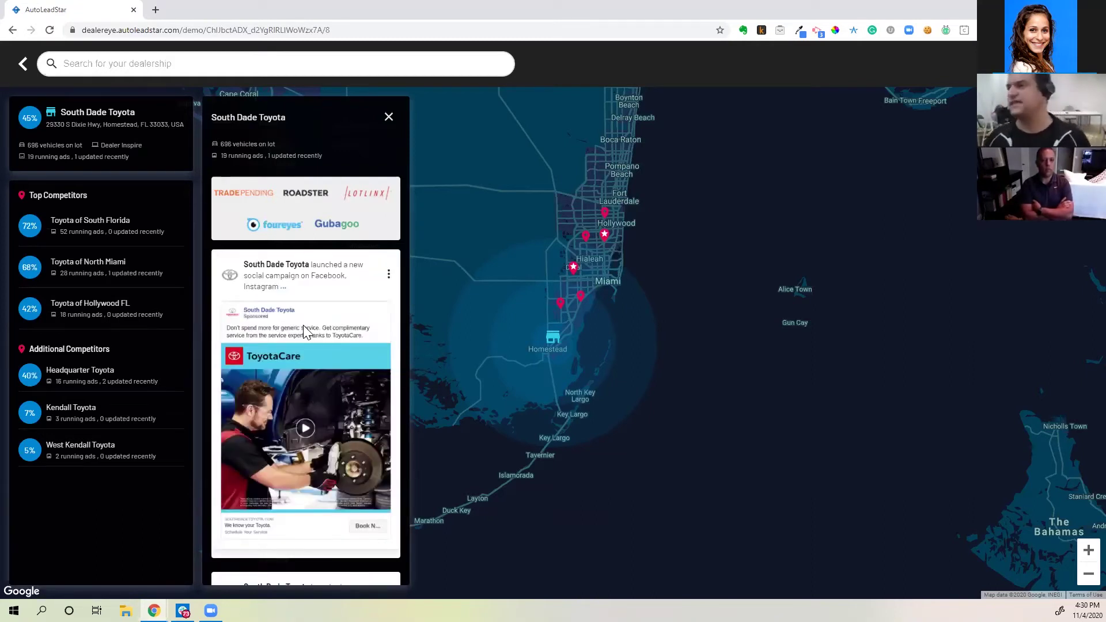
Step: Scroll through the ToyotaCare, Service Centers and Toyoguard ads and return to the top
scroll(303, 325, down, 3)
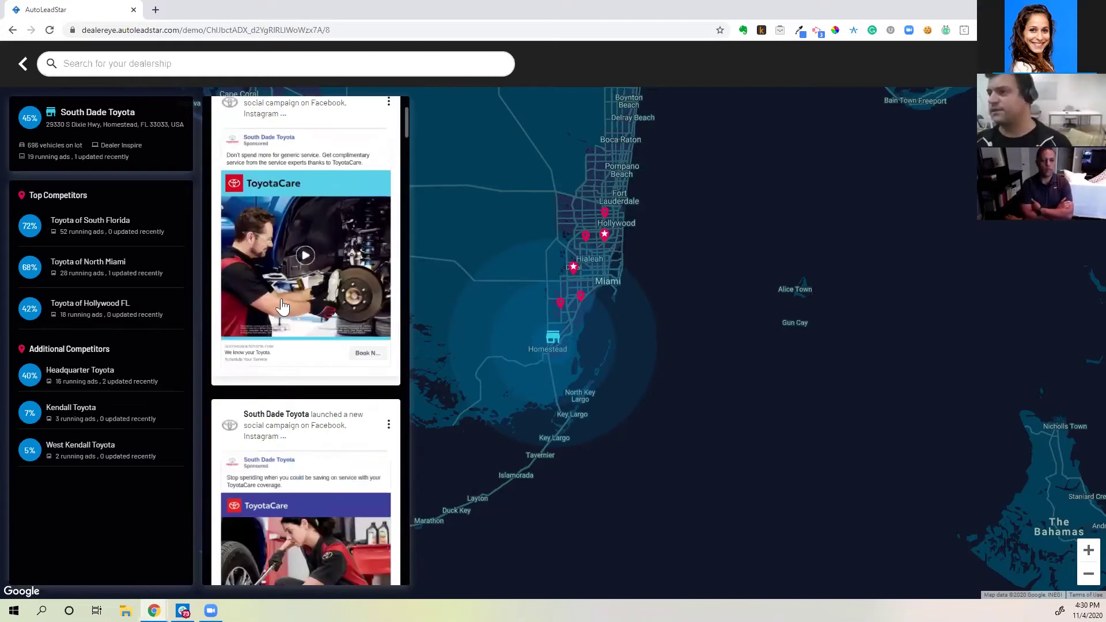
scroll(283, 306, down, 8)
scroll(289, 375, down, 7)
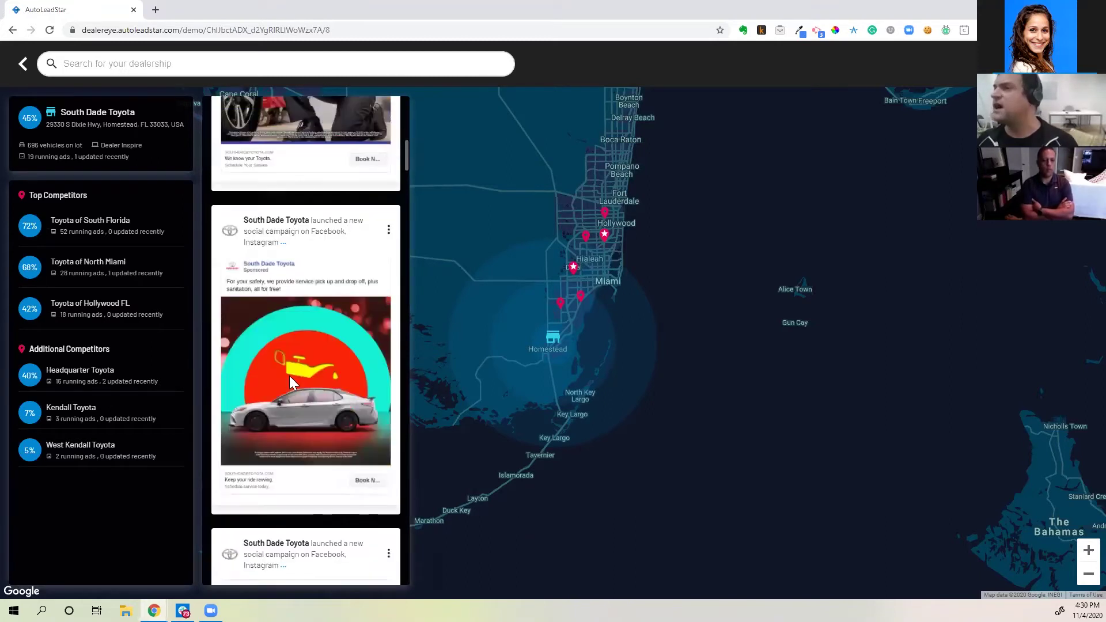
scroll(289, 371, down, 10)
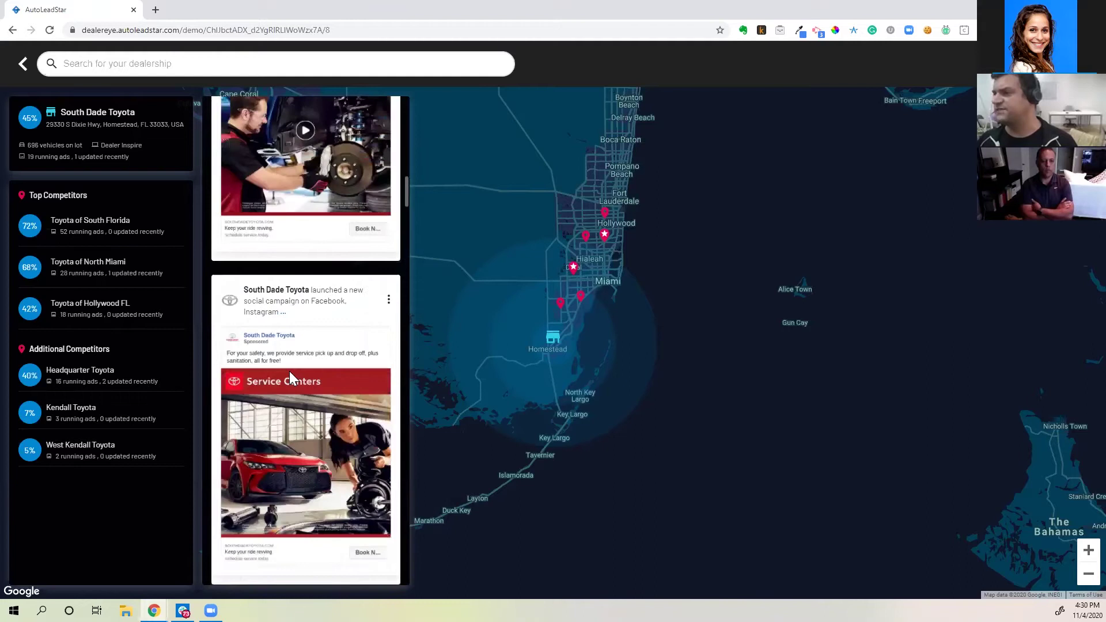
scroll(281, 404, down, 10)
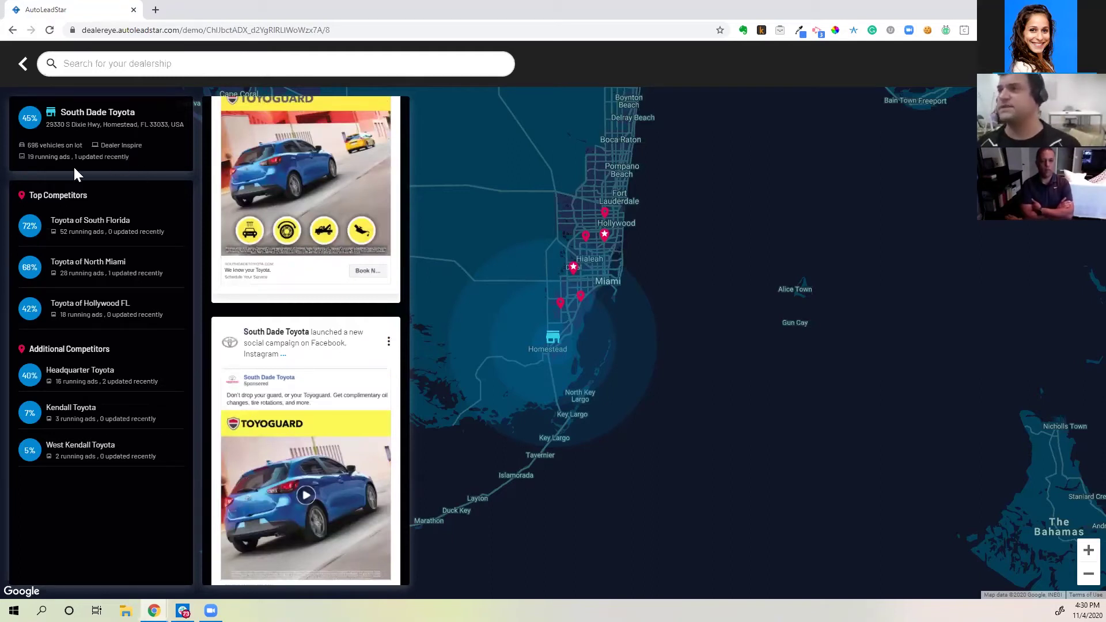
scroll(341, 219, up, 10)
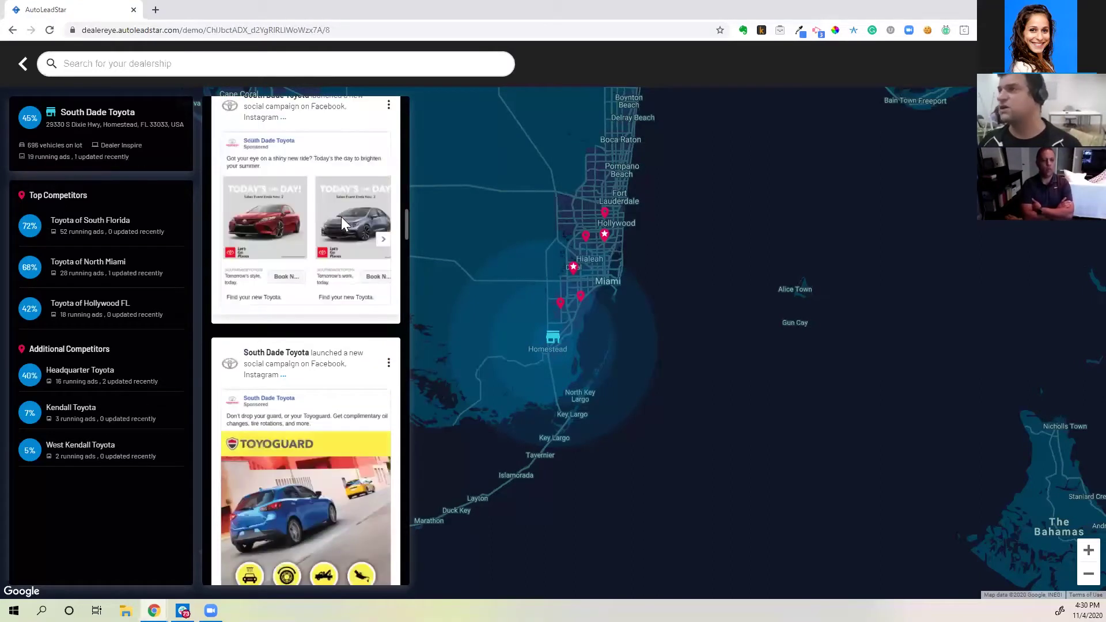
scroll(341, 216, up, 10)
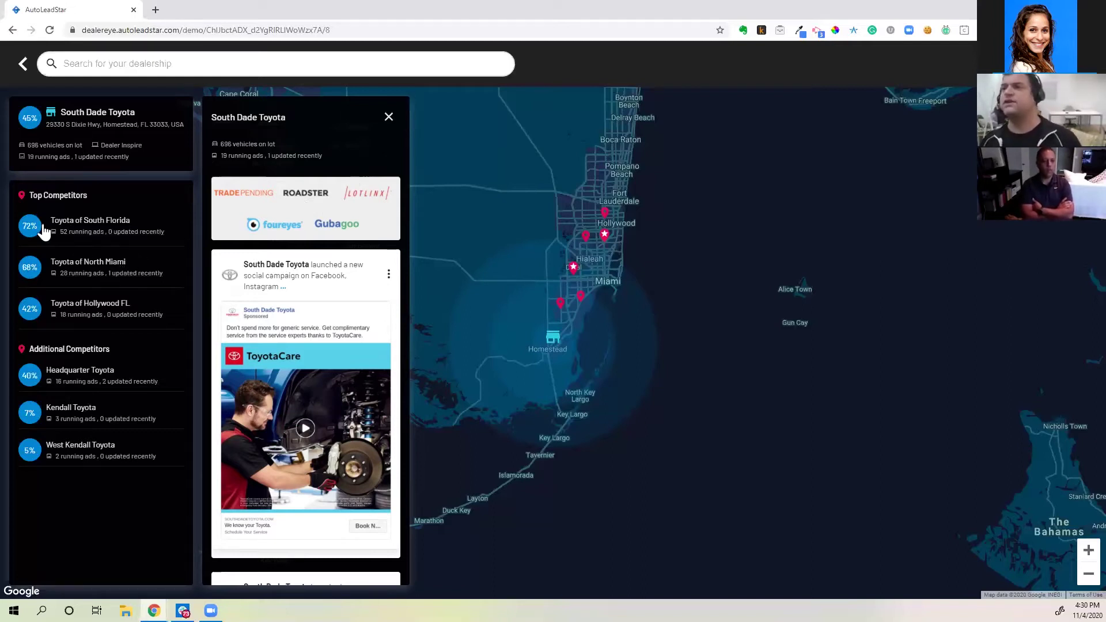
Step: Show Toyota of South Florida's running ads and scroll through its Doral Toyota social ads
click(95, 233)
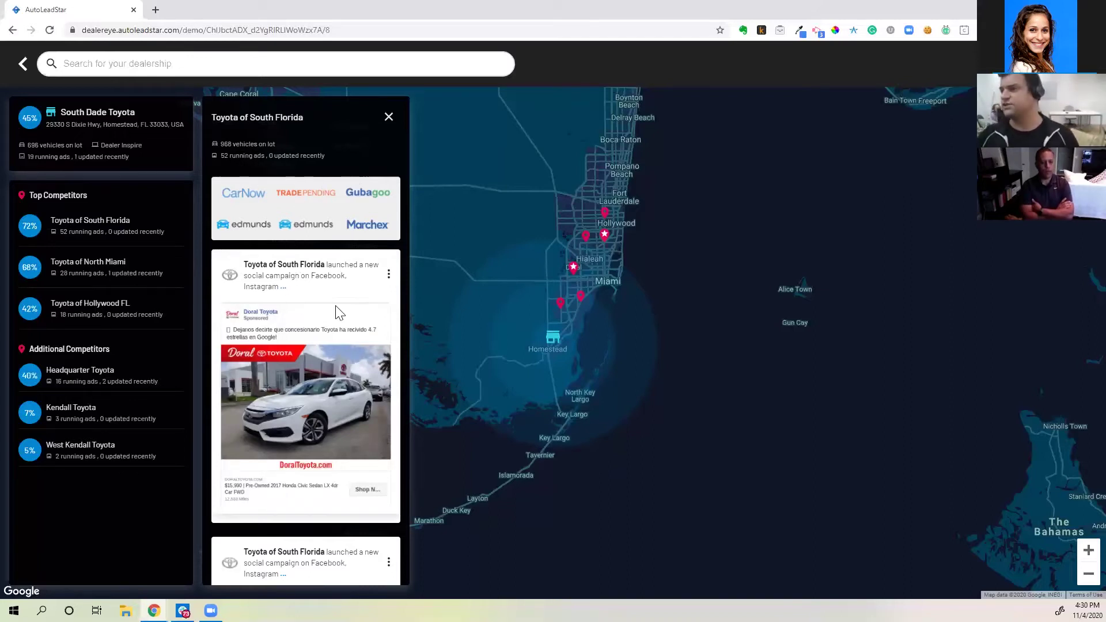
scroll(335, 314, down, 5)
scroll(313, 314, up, 2)
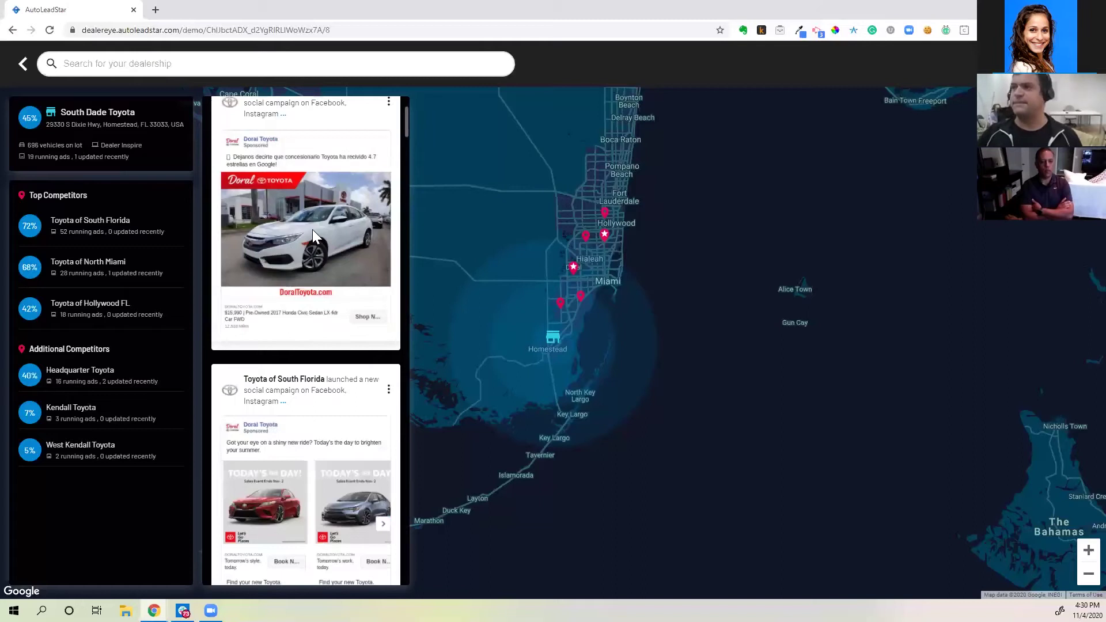
scroll(312, 260, down, 10)
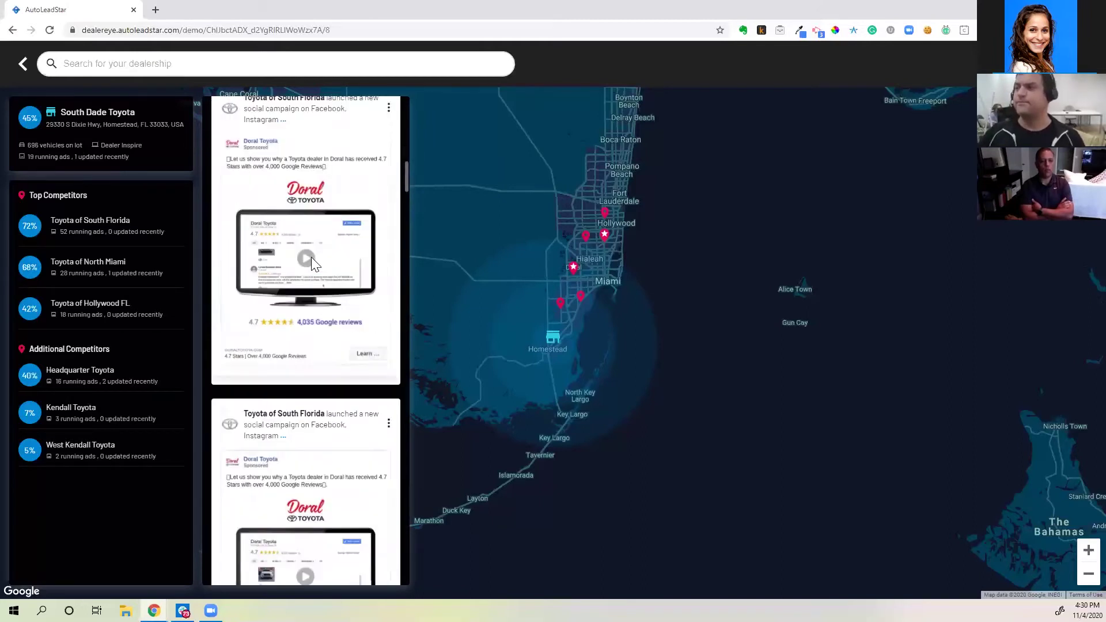
scroll(316, 366, down, 6)
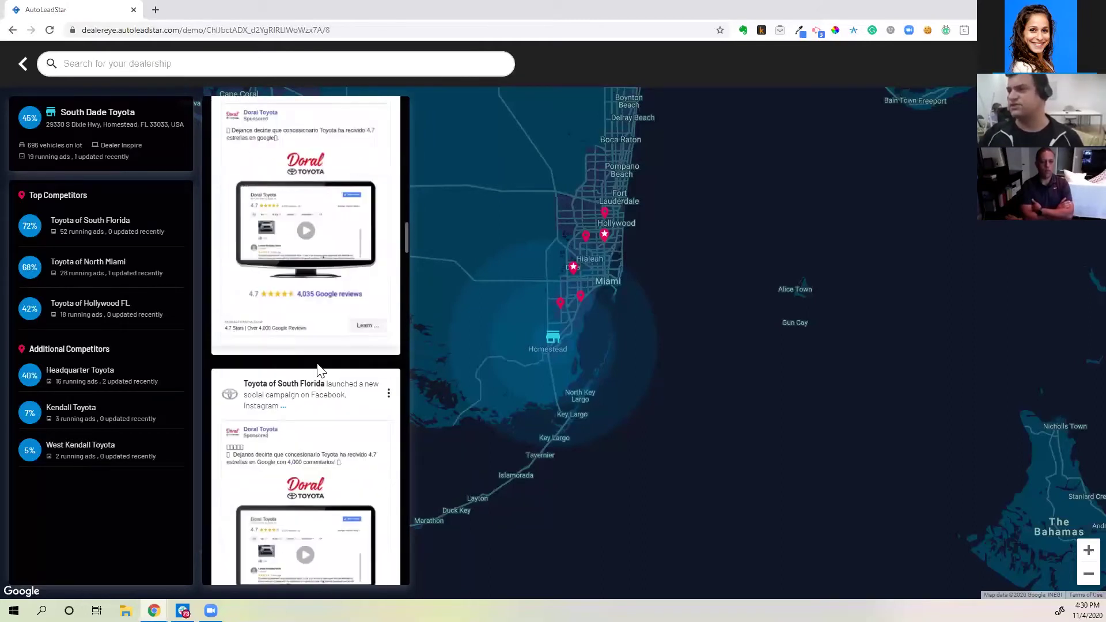
scroll(317, 366, down, 15)
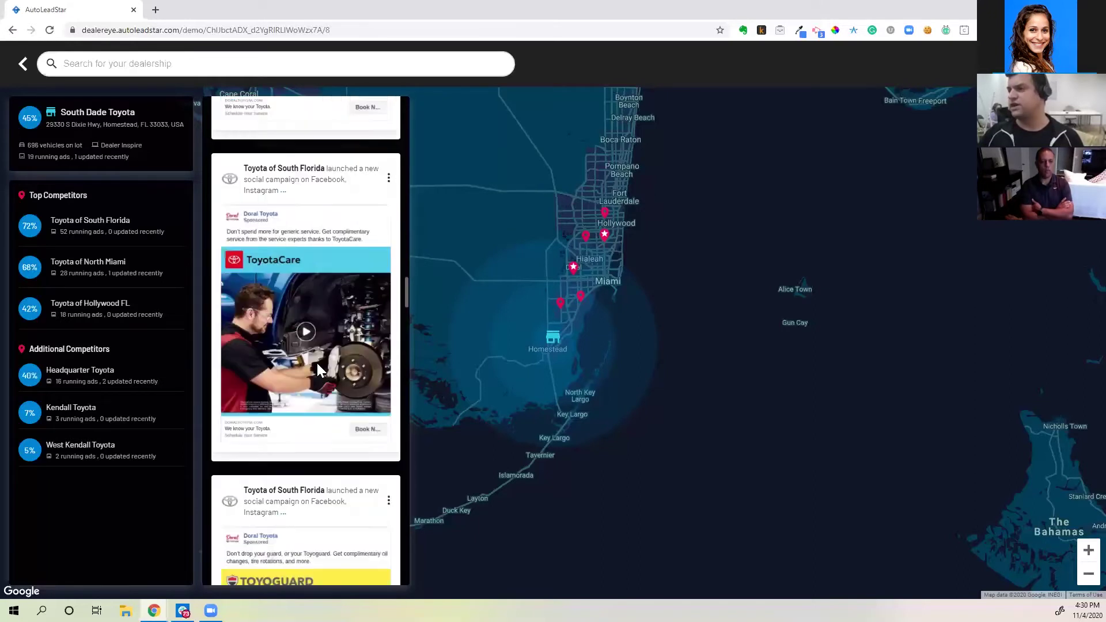
scroll(317, 369, down, 2)
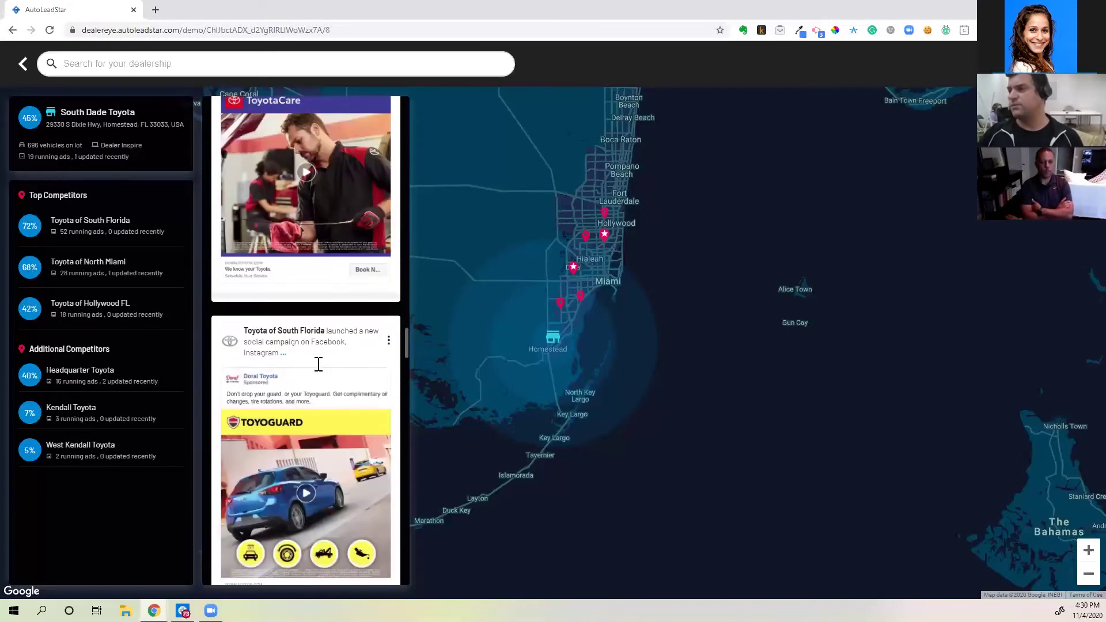
scroll(320, 345, down, 5)
scroll(320, 288, down, 10)
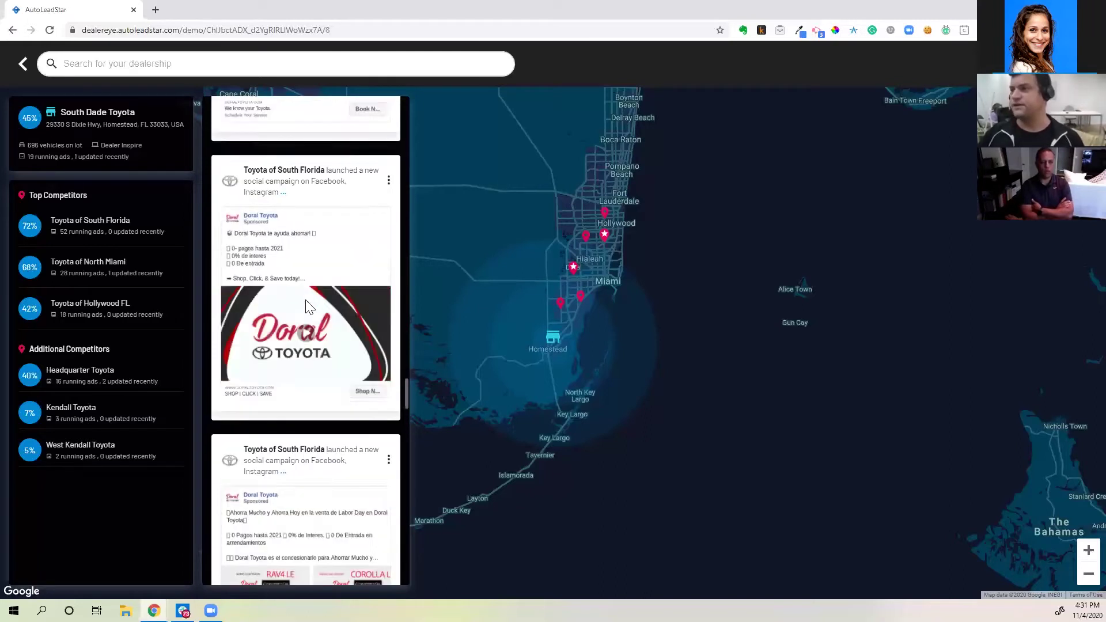
Step: Show Toyota of North Miami's ad feed and scroll to its RAV4 $136/mo and Camry $129/mo offers
click(88, 275)
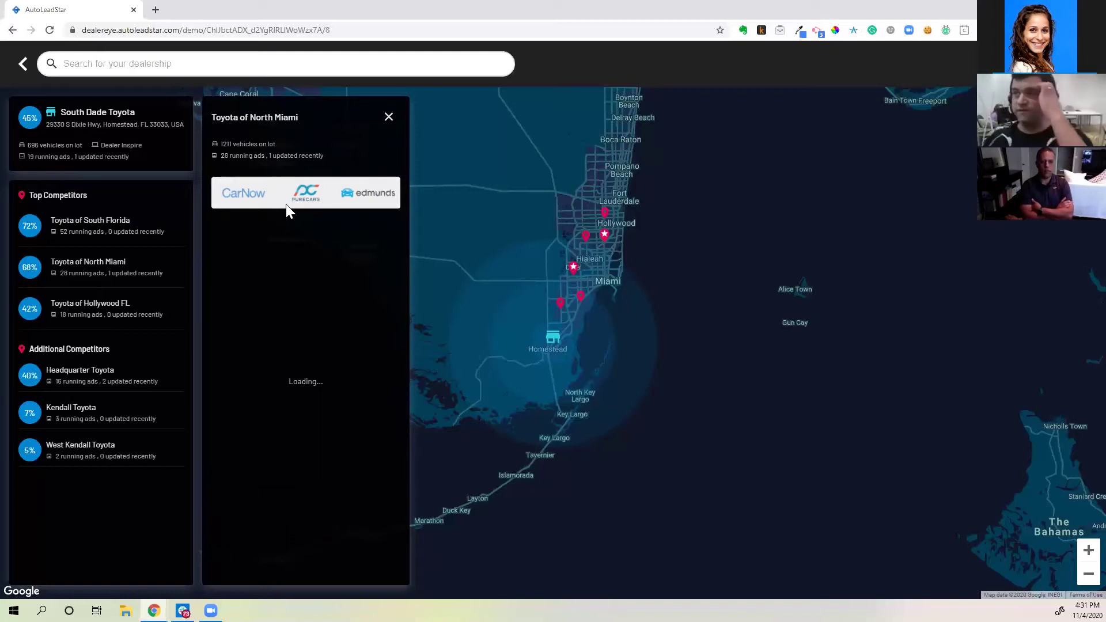
scroll(279, 325, down, 12)
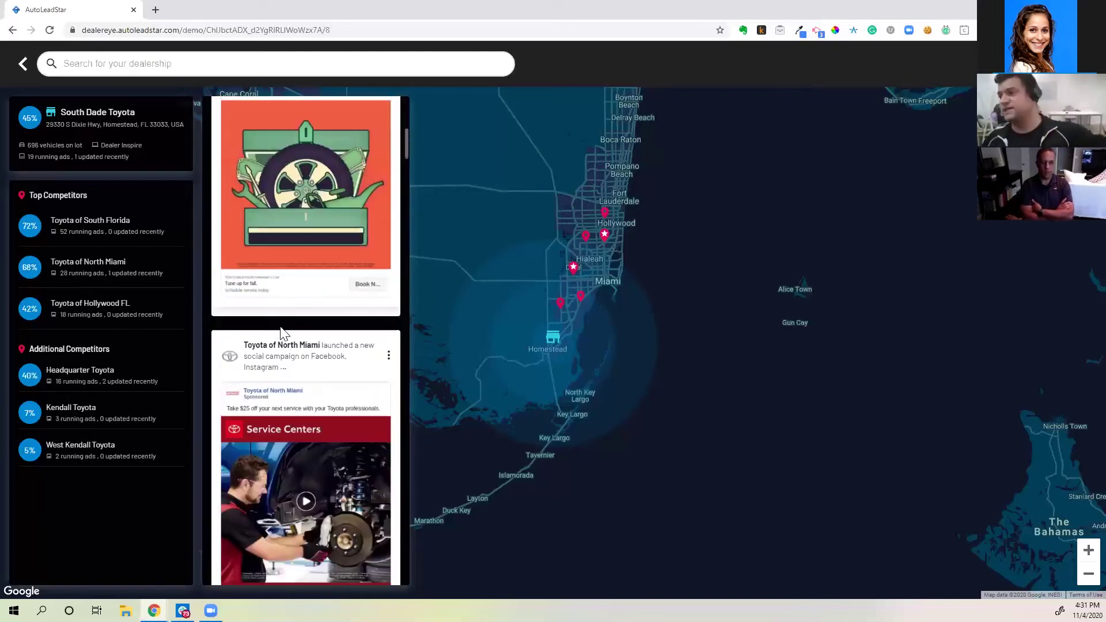
scroll(280, 333, down, 10)
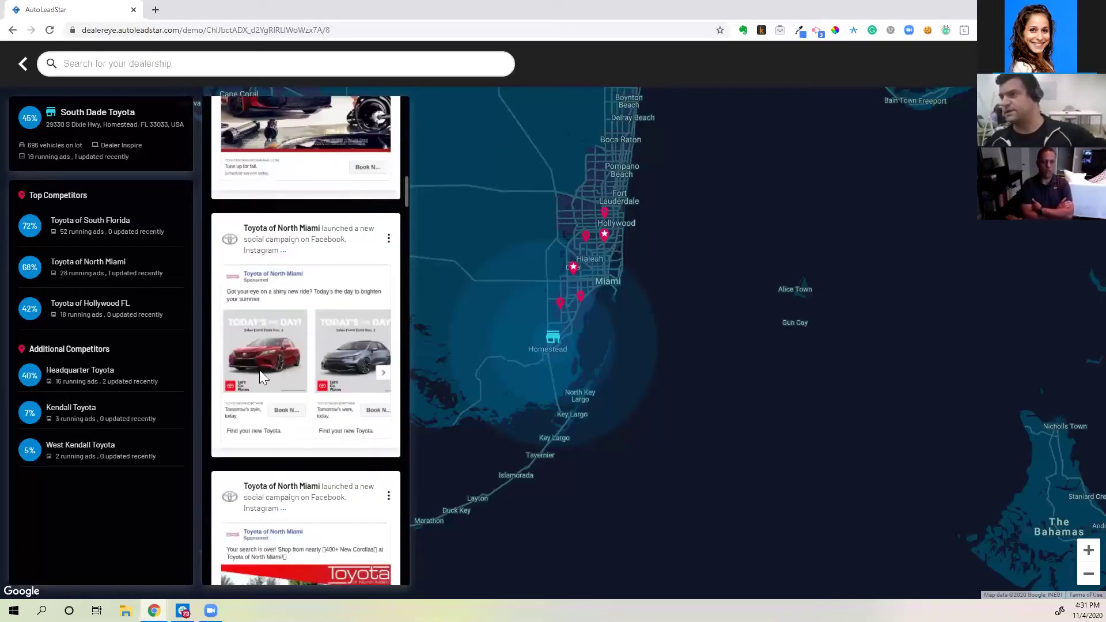
scroll(296, 261, down, 5)
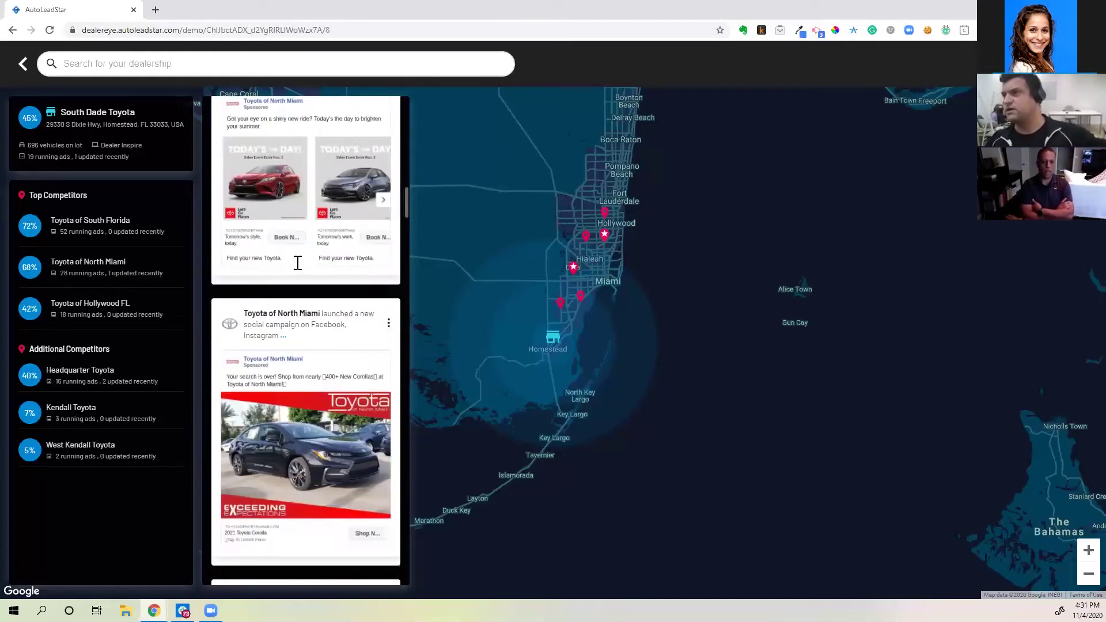
scroll(296, 261, down, 1)
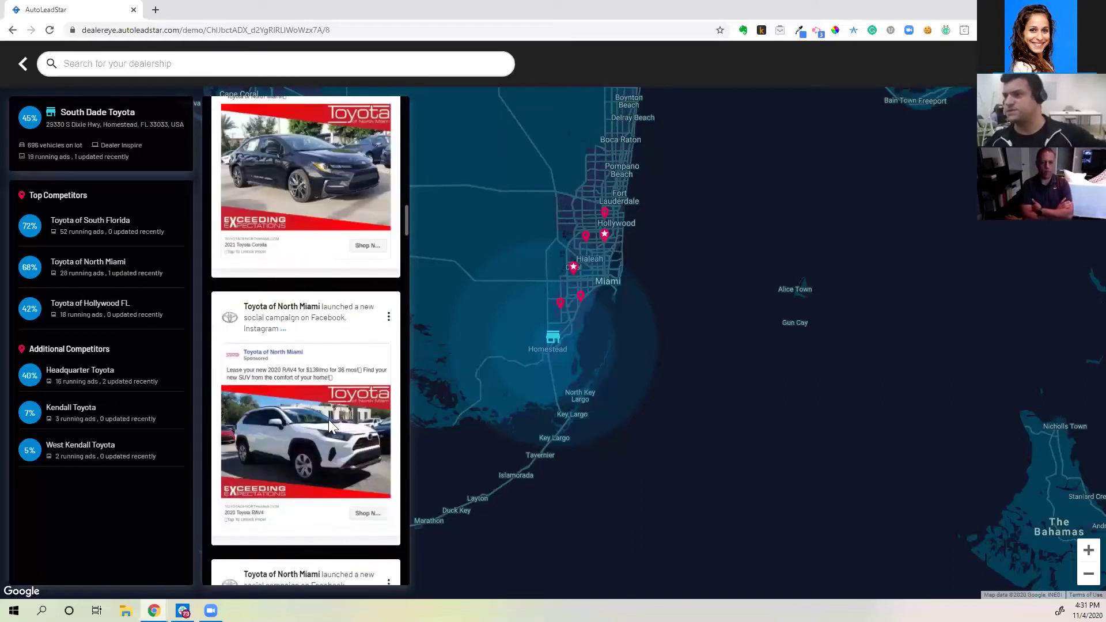
scroll(284, 267, down, 3)
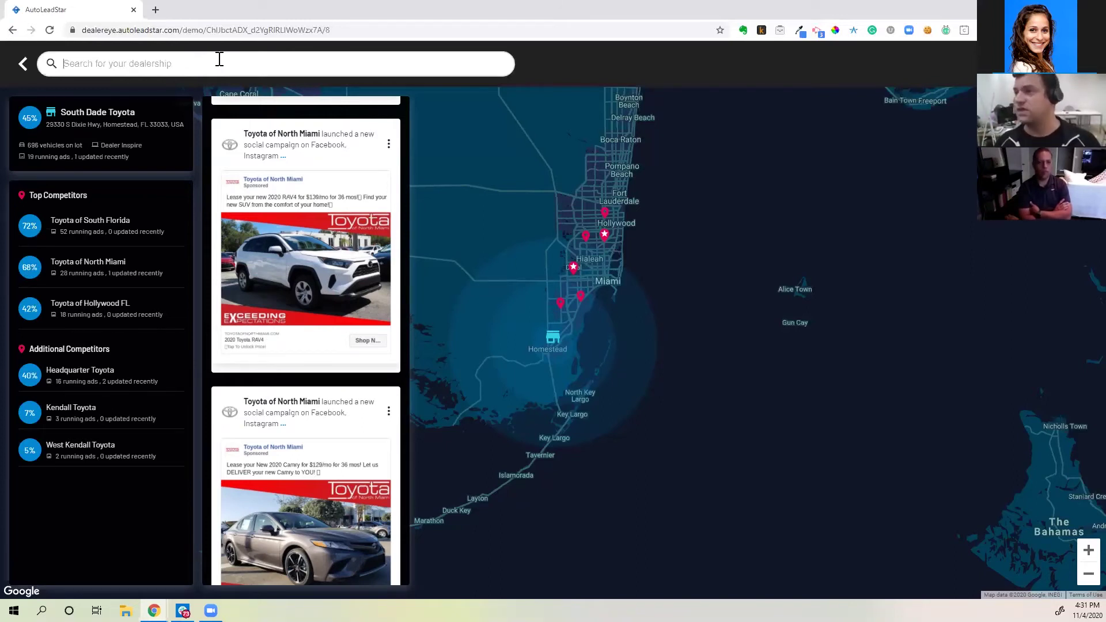
Step: Search 'quirk che', select Quirk Chevrolet (Braintree), and bring up Acquire onboarding in a new tab
text(quirk che)
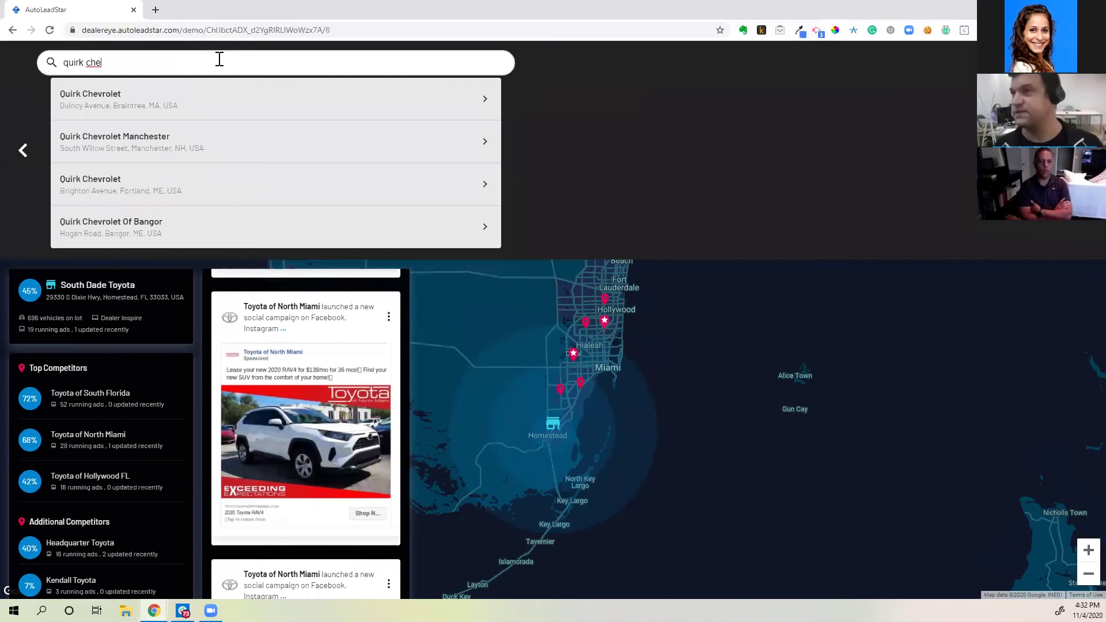
click(196, 89)
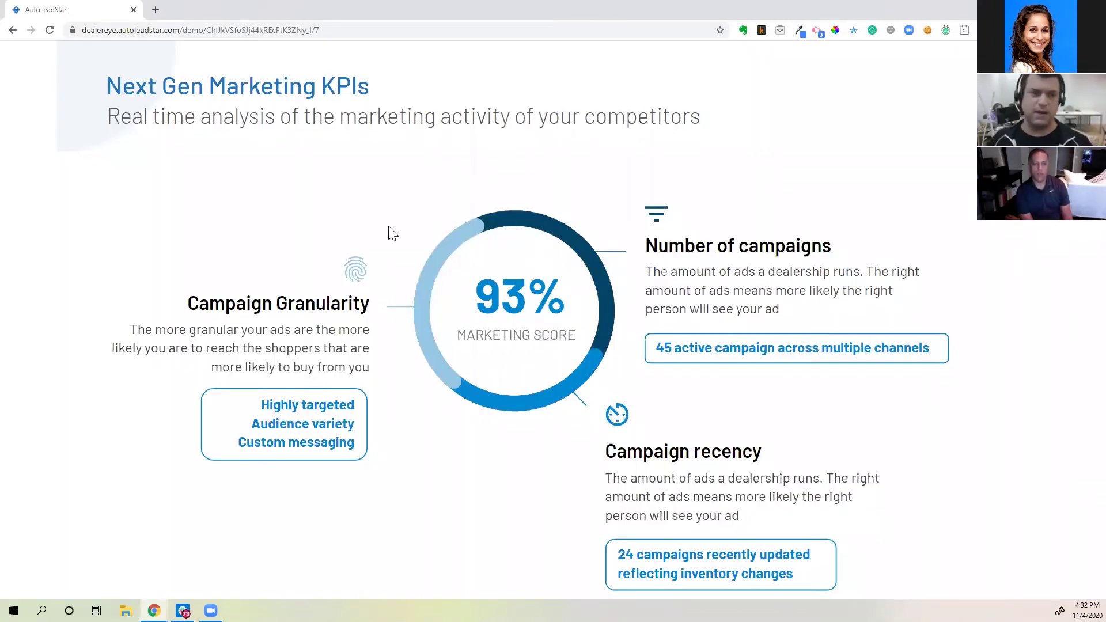
click(353, 20)
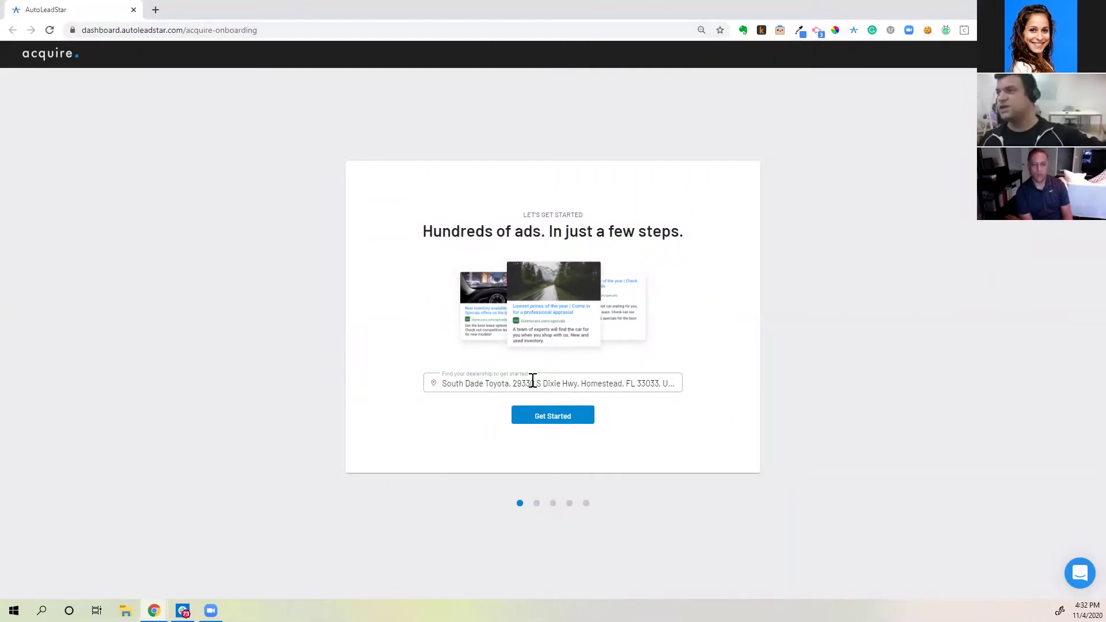
Step: Get started on Acquire onboarding with South Dade Toyota as the dealership
click(551, 420)
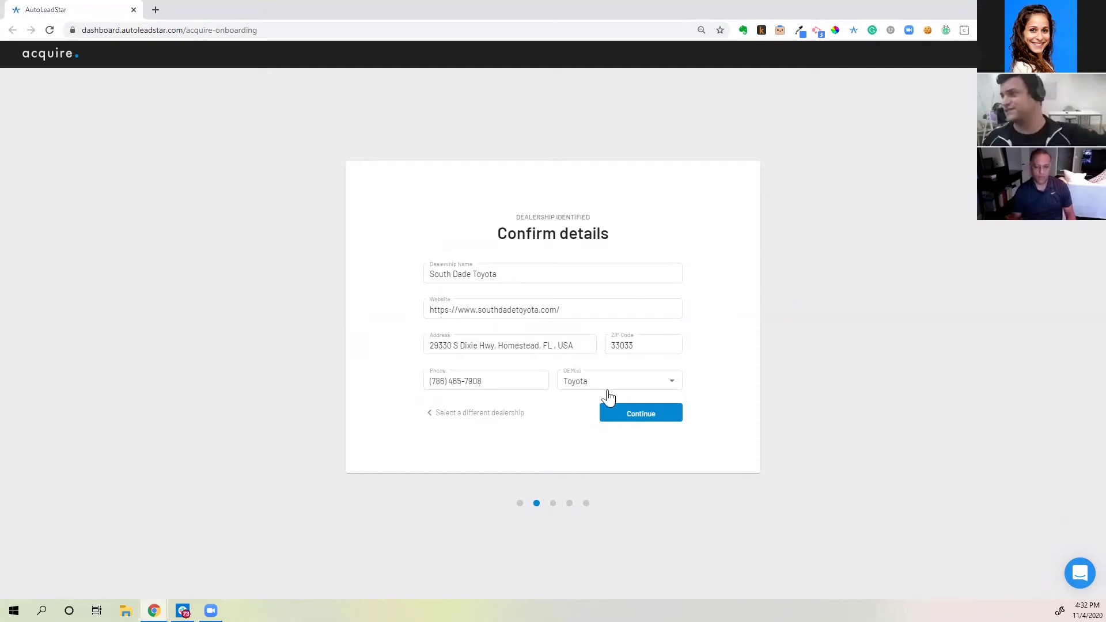
Step: Confirm South Dade Toyota's details, review its 18 nearby competitors, and proceed to the budget step
click(649, 420)
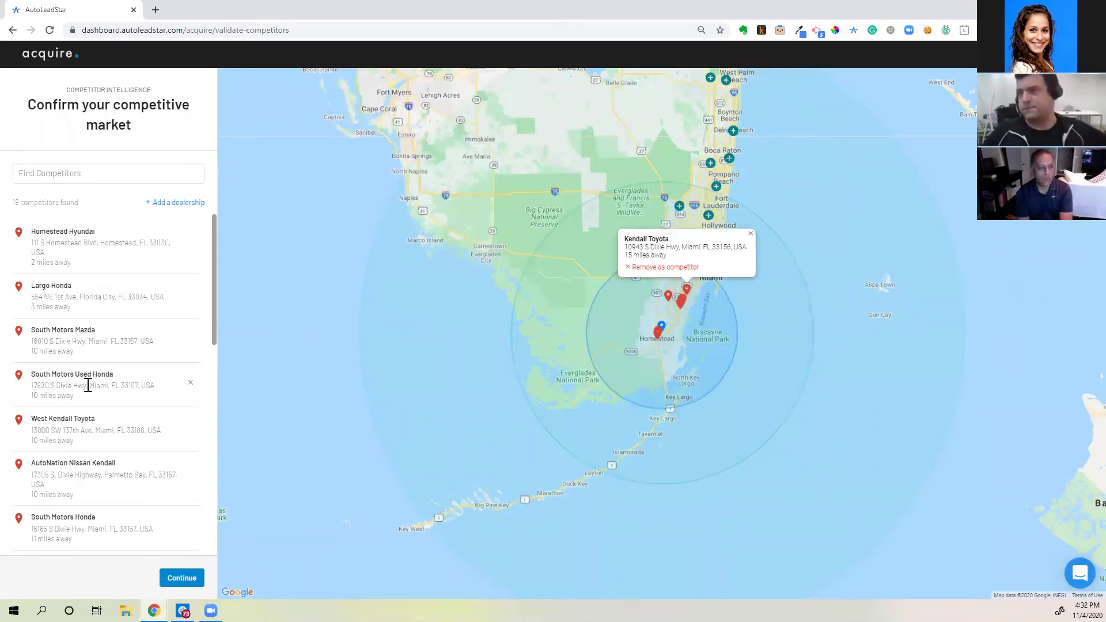
scroll(127, 524, down, 1)
scroll(127, 519, down, 3)
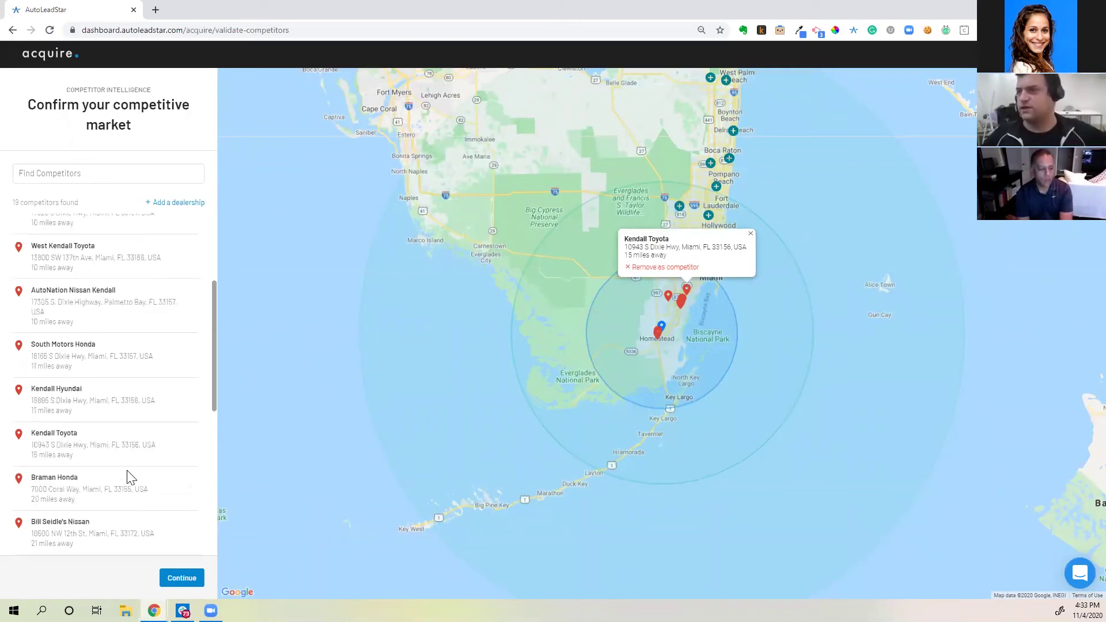
scroll(131, 477, up, 2)
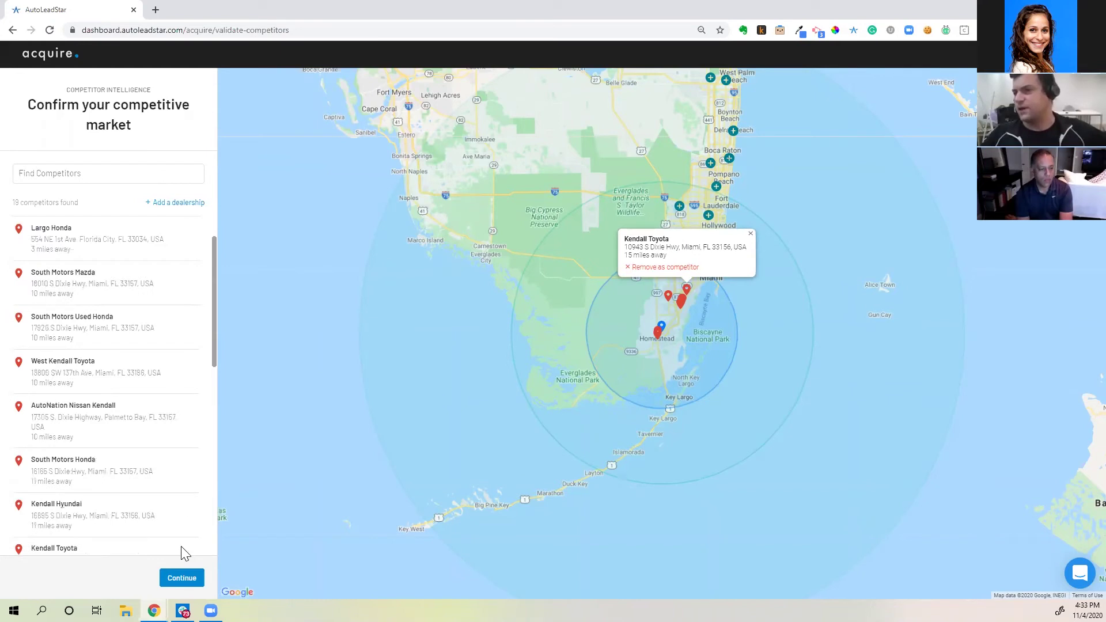
click(182, 578)
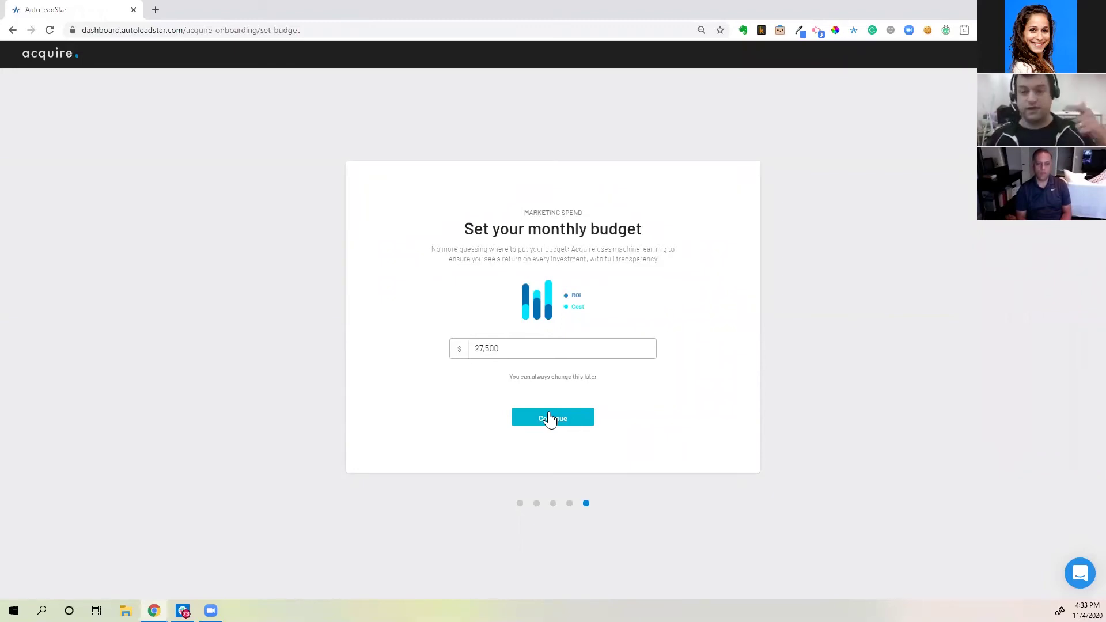
Step: Keep the $27,500 monthly budget and continue to generate South Dade Toyota's ads
click(549, 412)
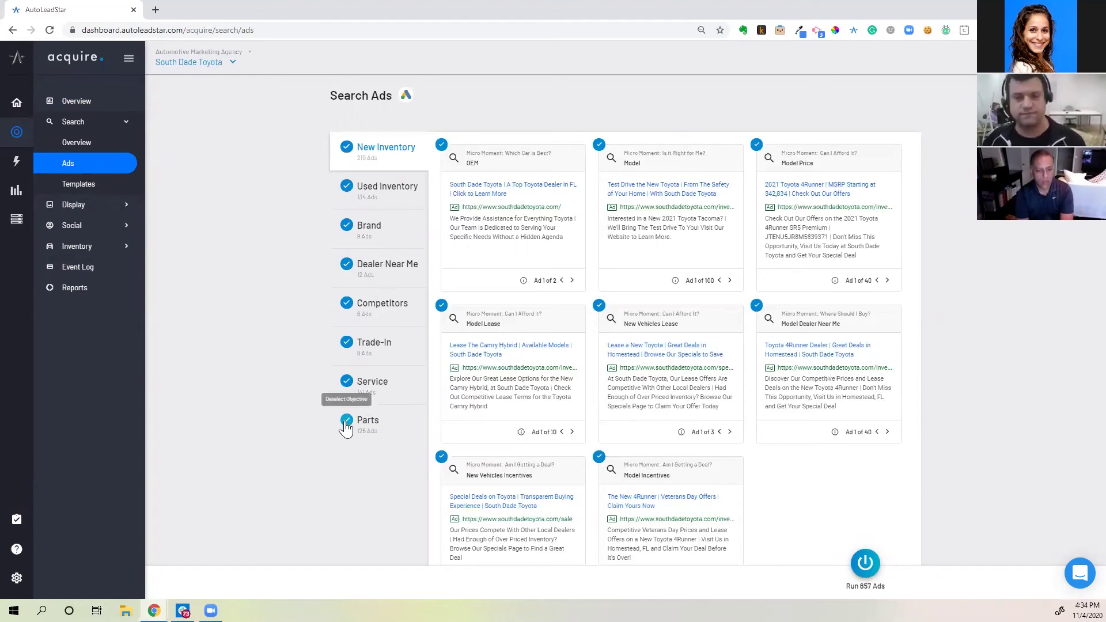
Step: View the 2021 Toyota 4Runner ad's landing page in a new tab, then return to AutoLeadStar
click(829, 190)
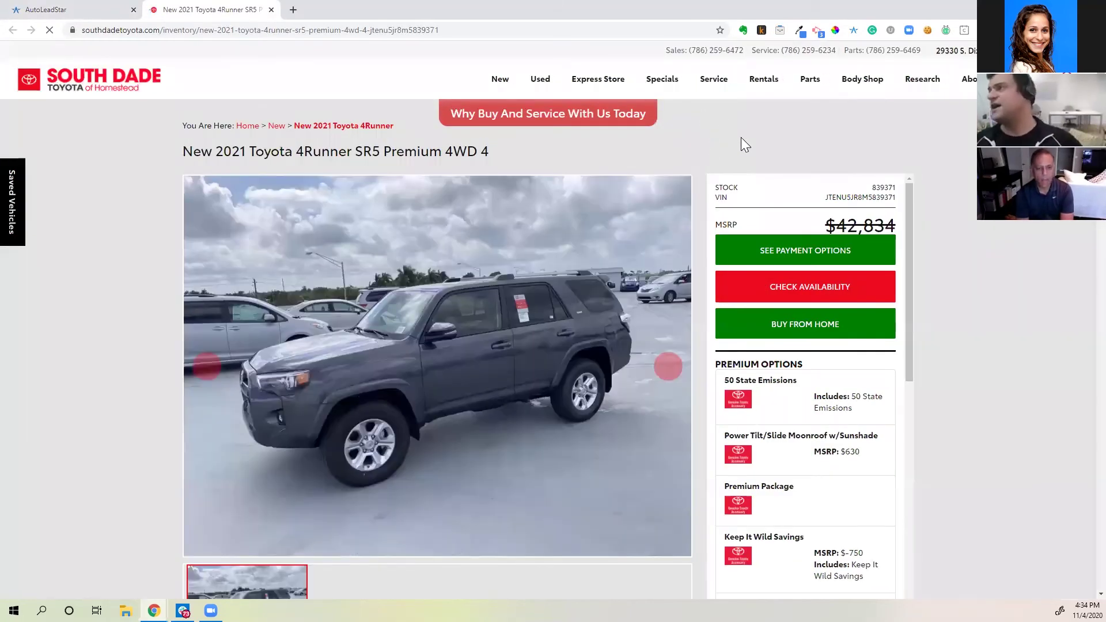
click(82, 10)
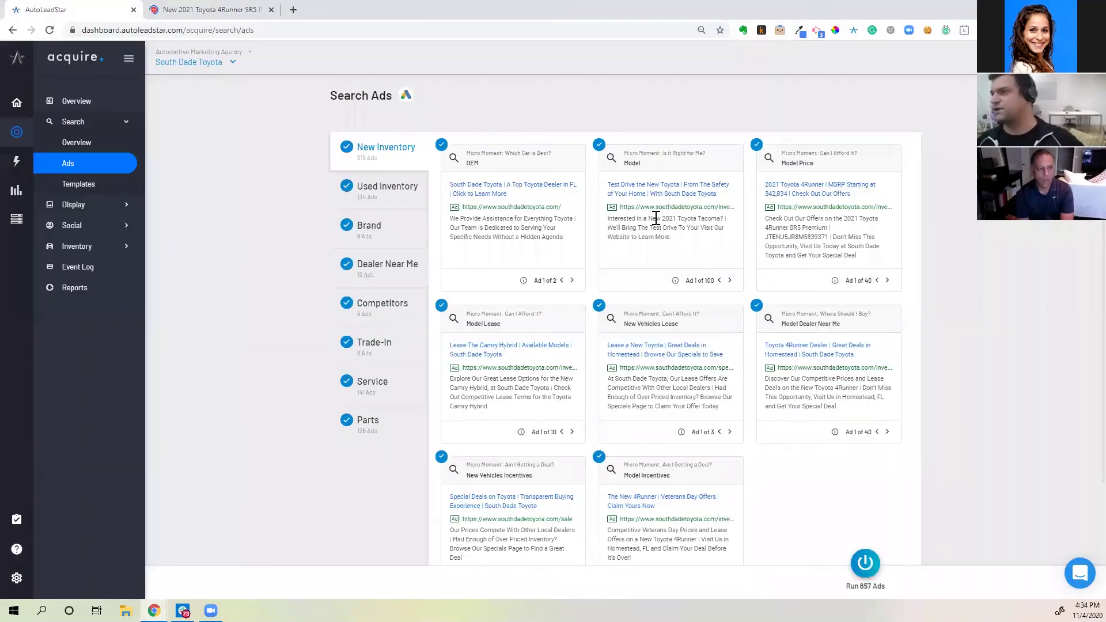
Step: Show the Used Inventory social ads, page the first ad's carousel, and bring up the dealership accounts list
click(123, 224)
click(84, 267)
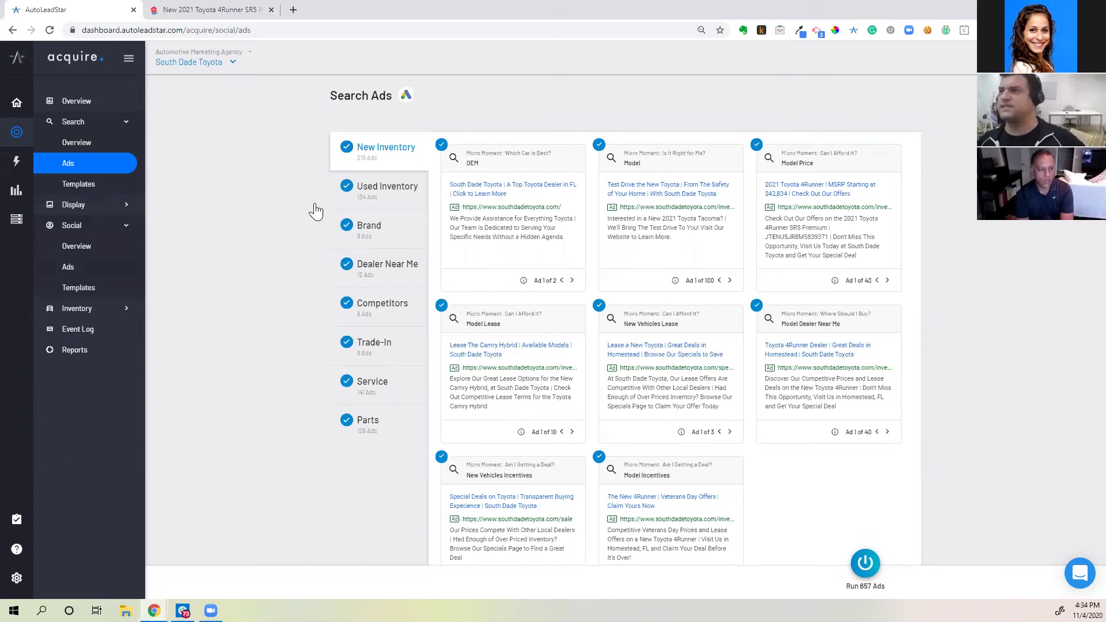
click(391, 200)
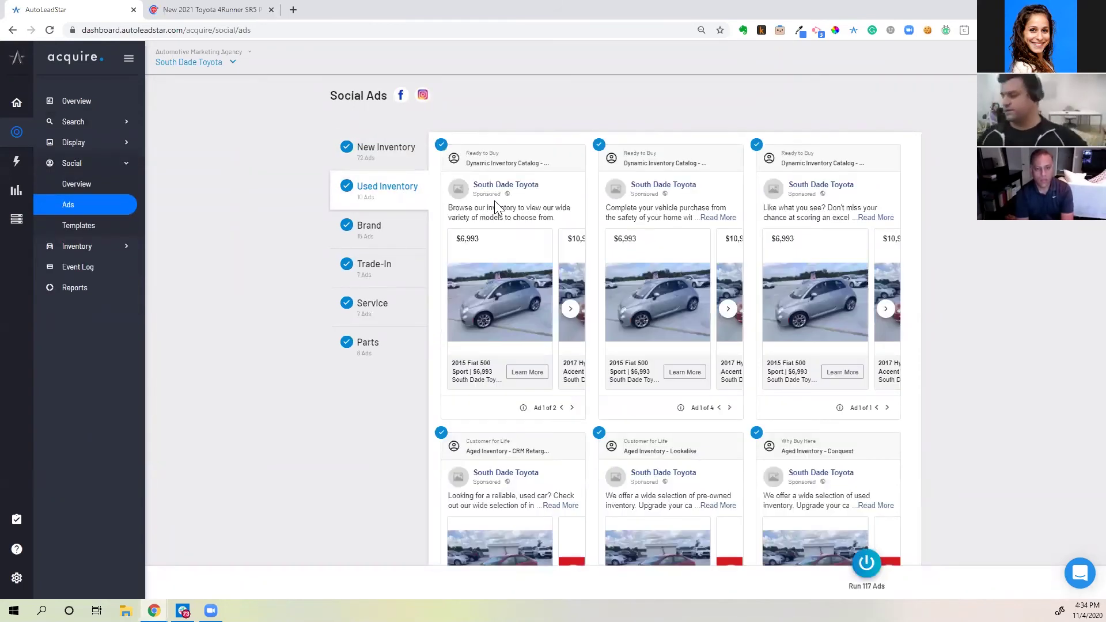
click(570, 309)
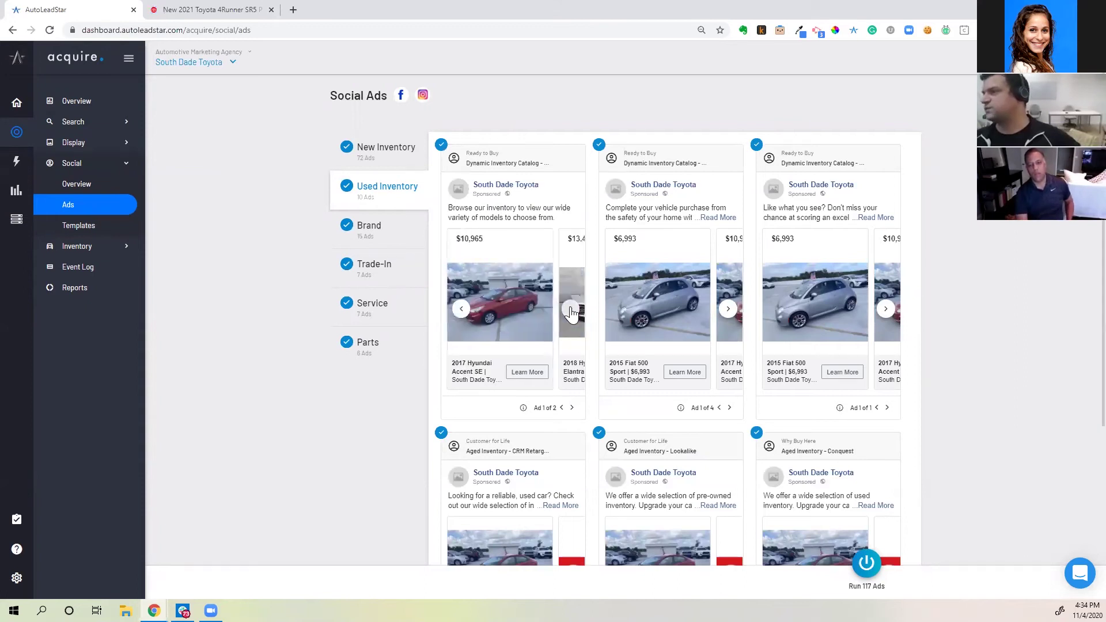
scroll(521, 346, down, 3)
scroll(559, 380, up, 3)
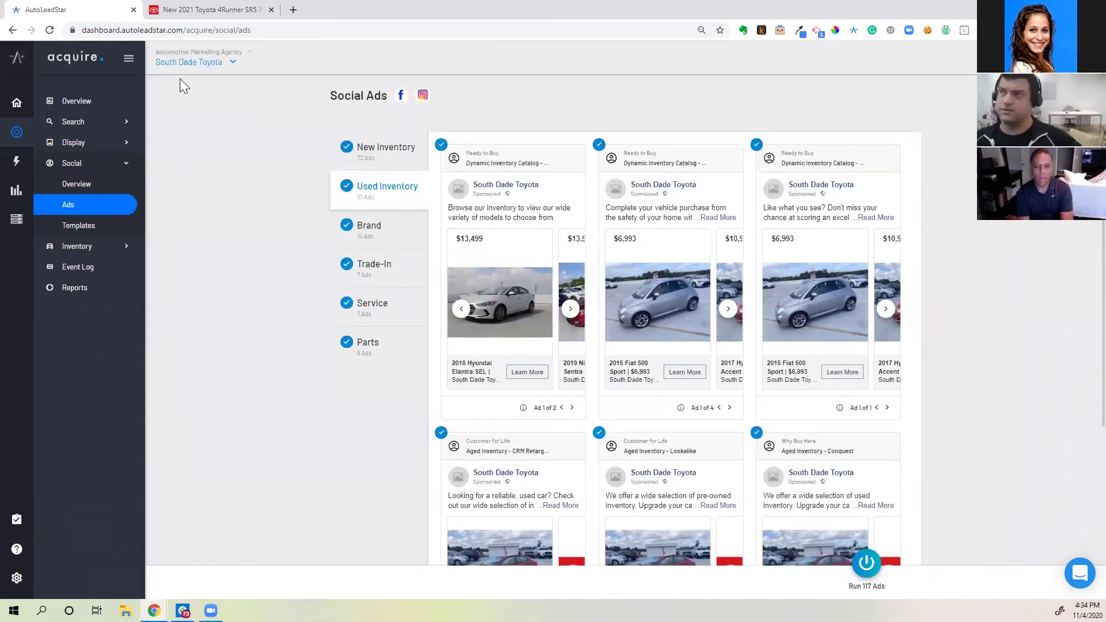
click(231, 63)
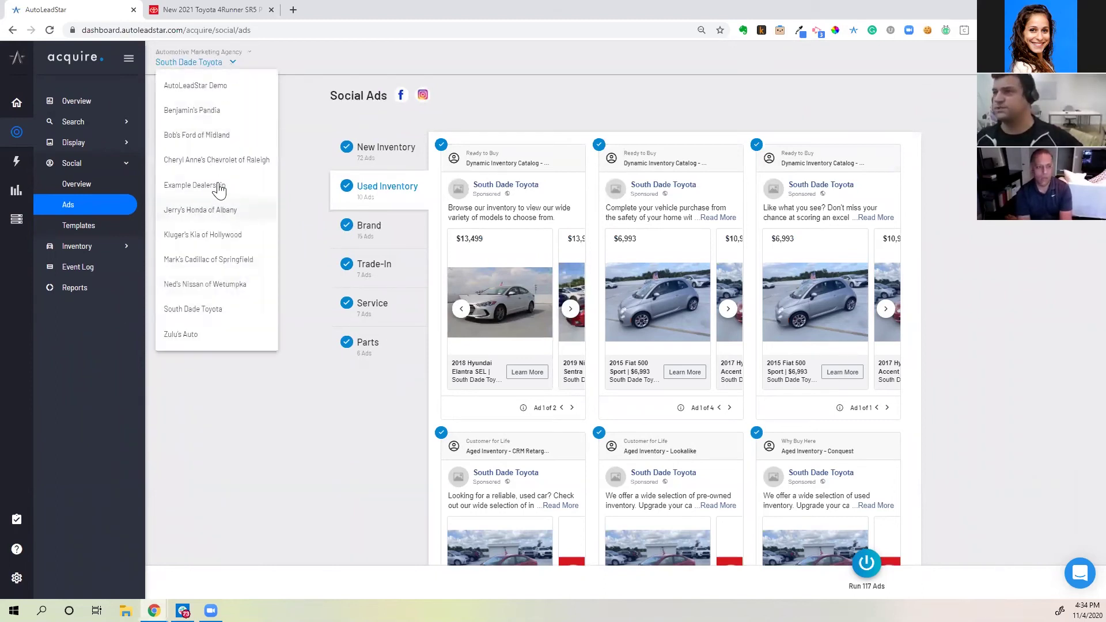
Step: Switch to Bob's Ford of Midland and view its Event Log showing 2,972 total events
click(217, 136)
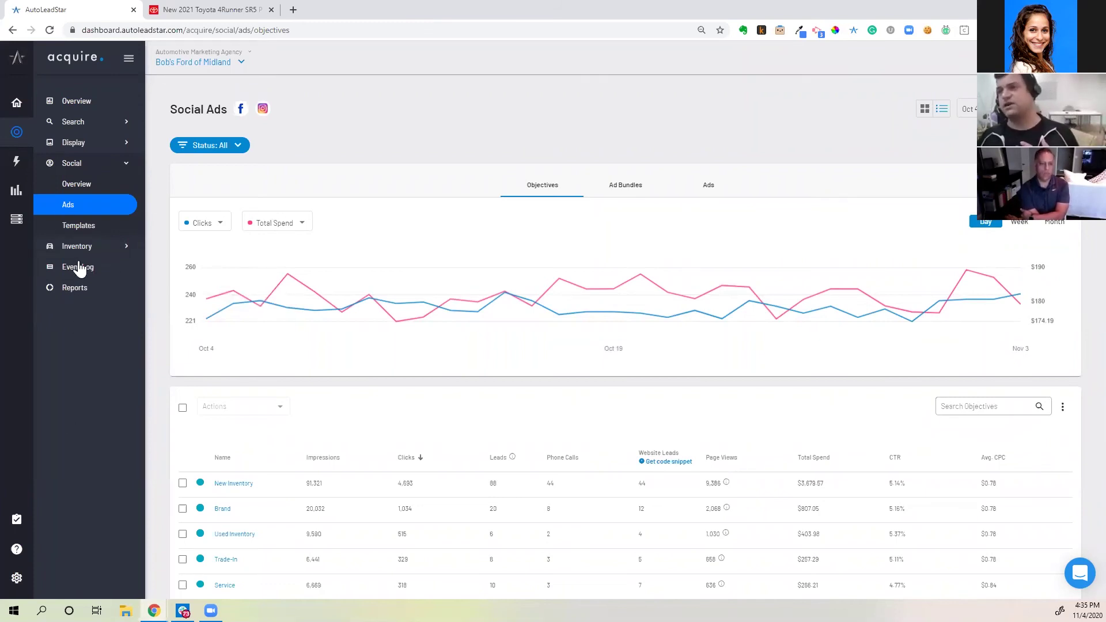
click(80, 268)
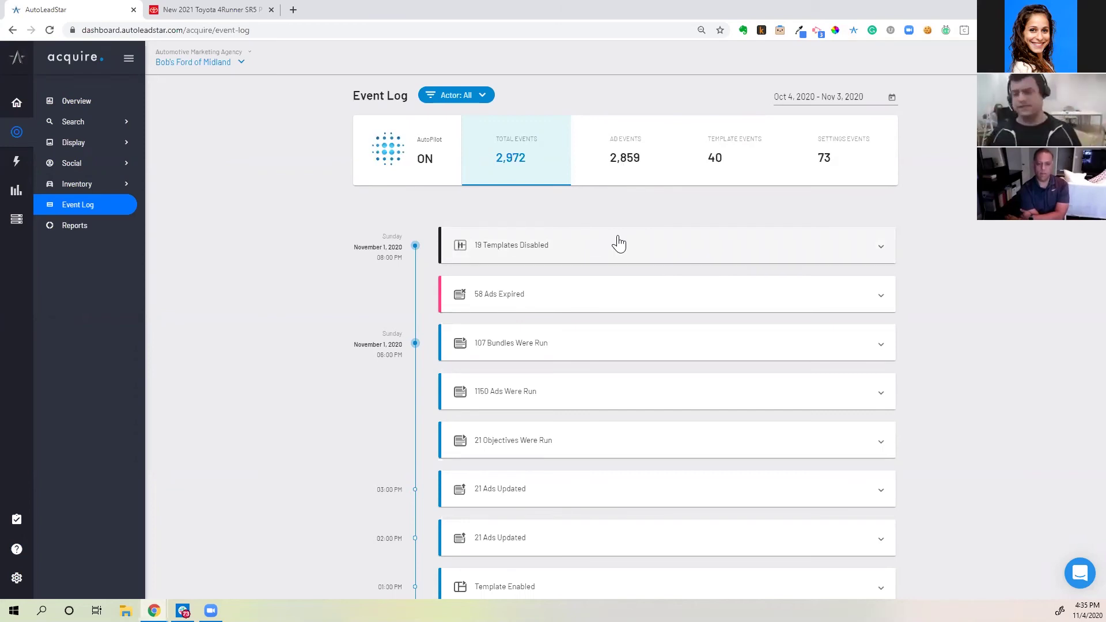
Step: Expand the 21 Ads Updated event and preview the first 2019 Silverado 1500 ad's previous-versus-updated changes
scroll(632, 296, down, 2)
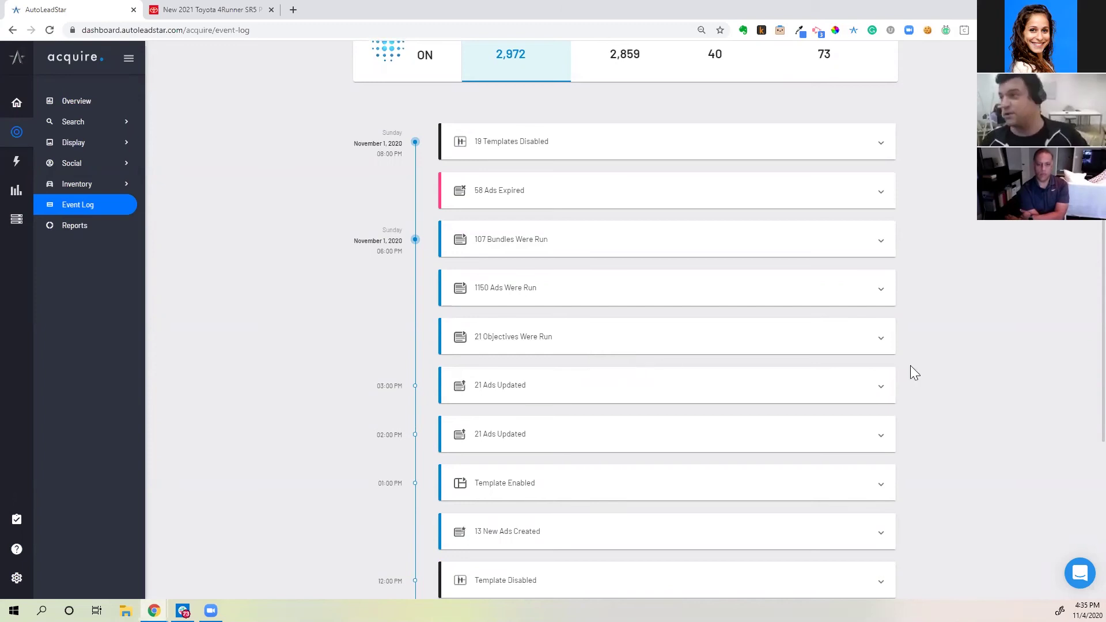
triple_click(706, 387)
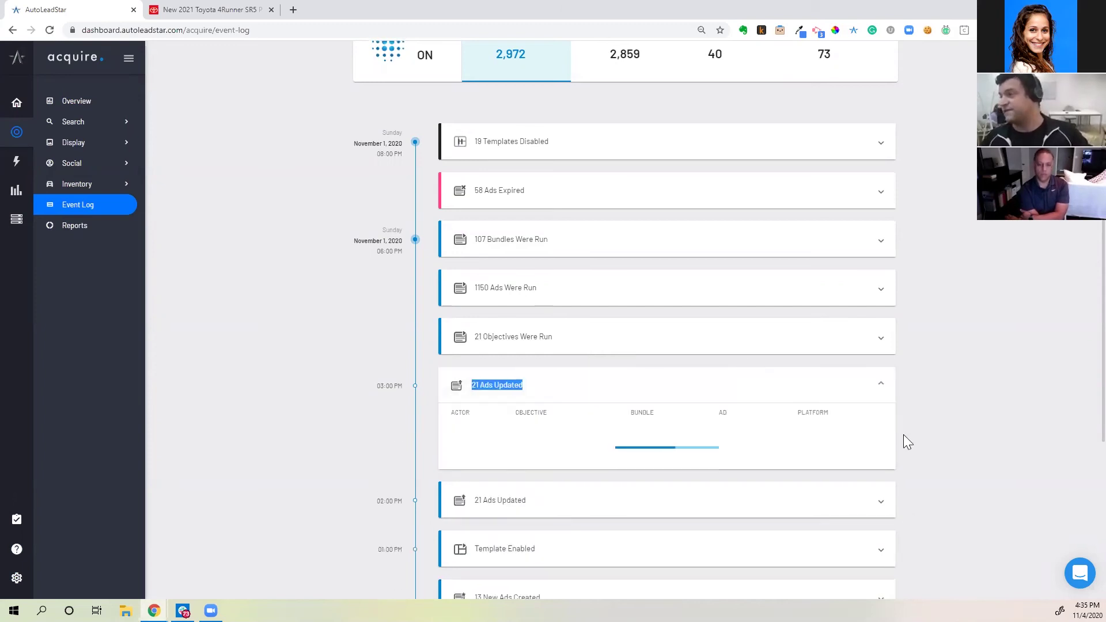
scroll(896, 417, down, 2)
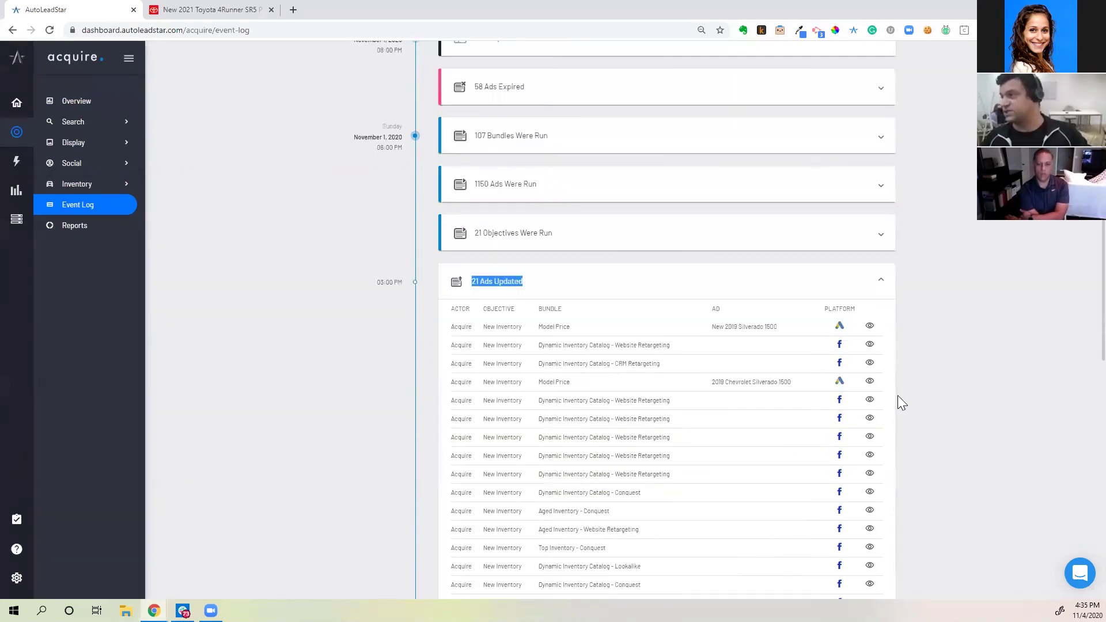
click(870, 327)
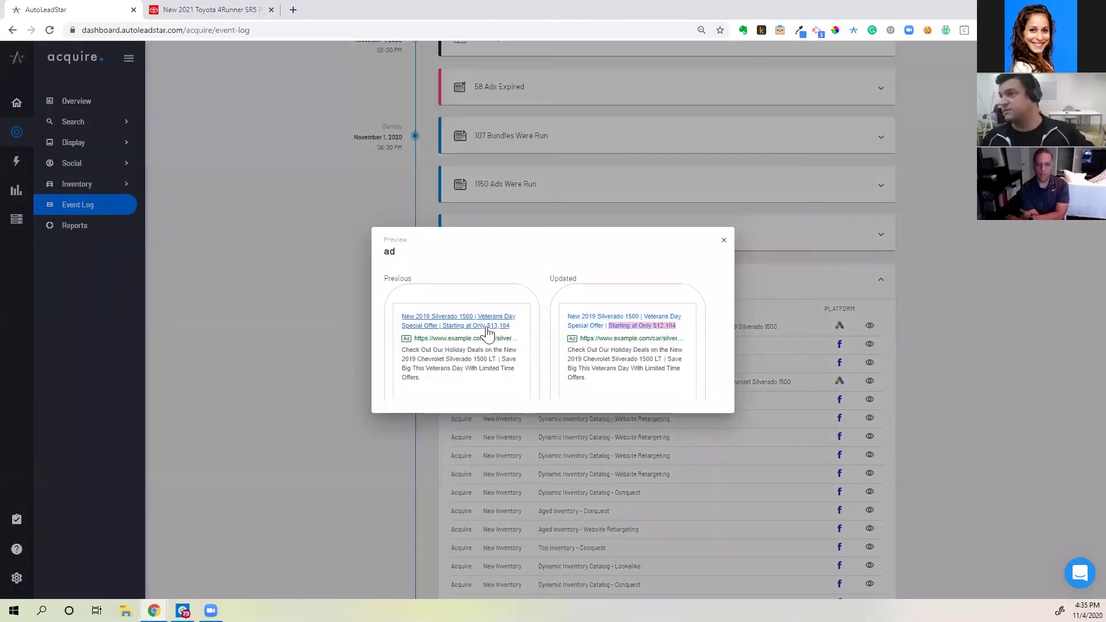
click(912, 352)
scroll(759, 438, down, 4)
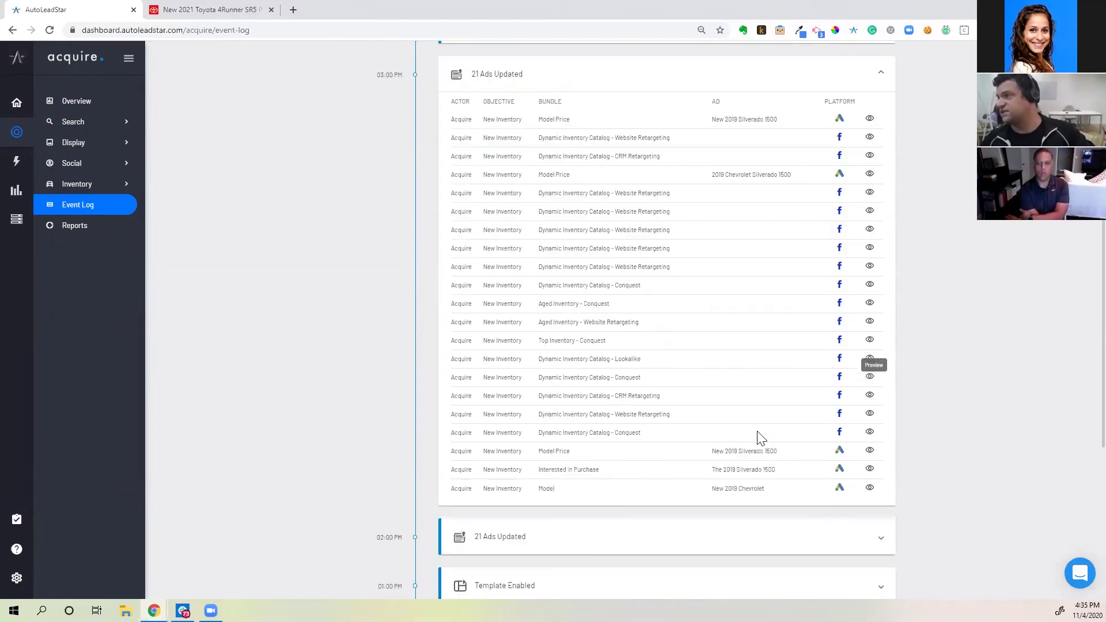
scroll(759, 438, down, 4)
scroll(362, 288, up, 6)
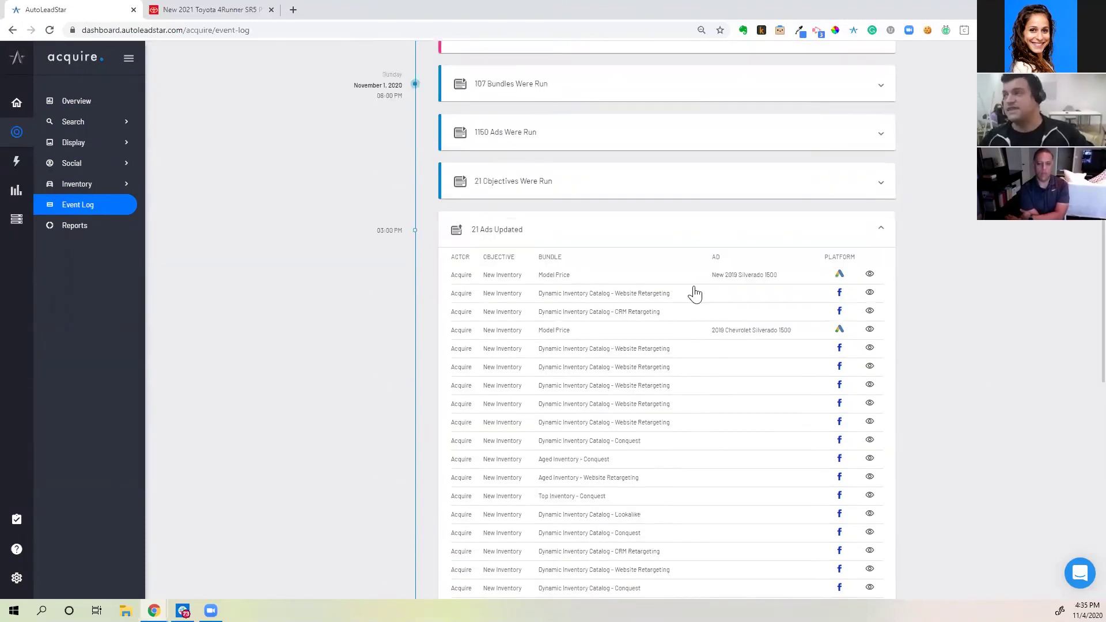
scroll(695, 294, up, 5)
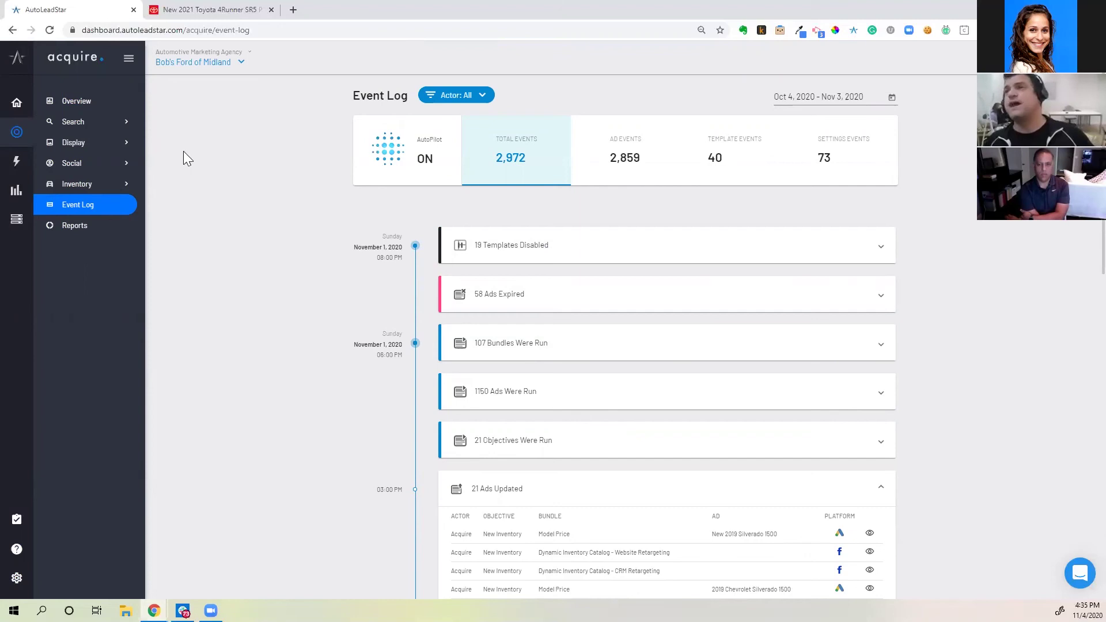
Step: Review the clicks, page views and leads overview, then Platform Performance (766 leads, $35.11 per lead)
click(107, 103)
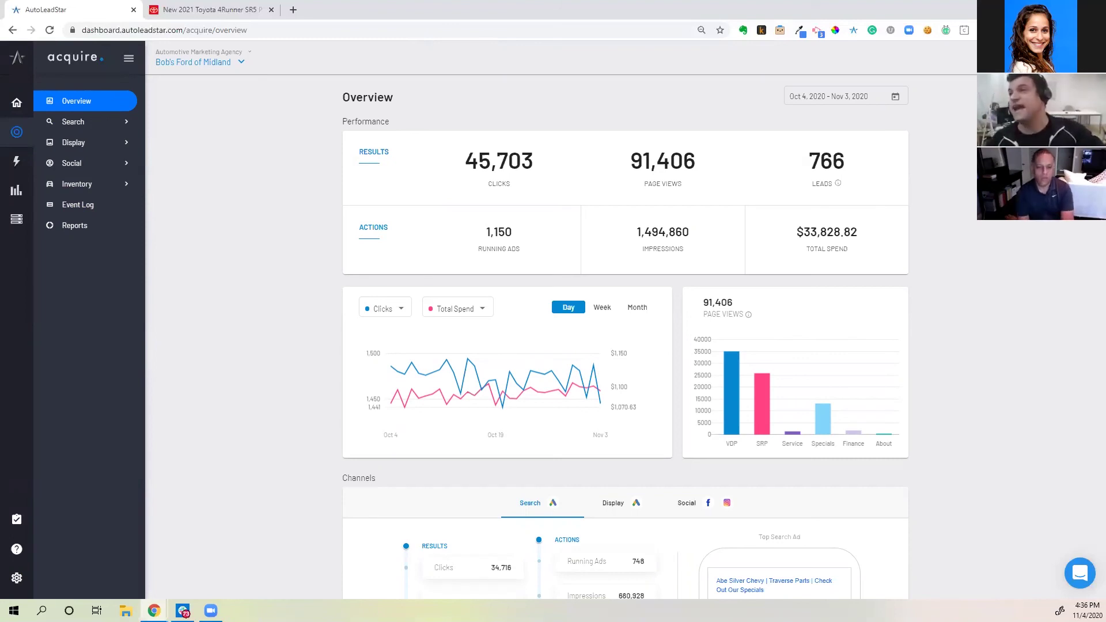
click(16, 102)
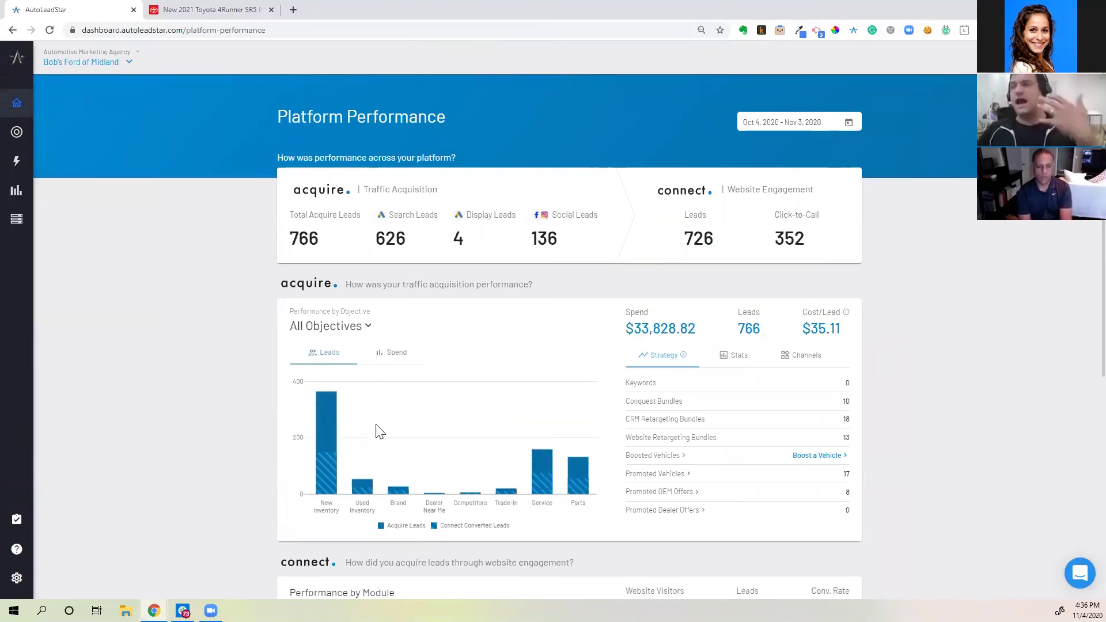
scroll(503, 387, down, 9)
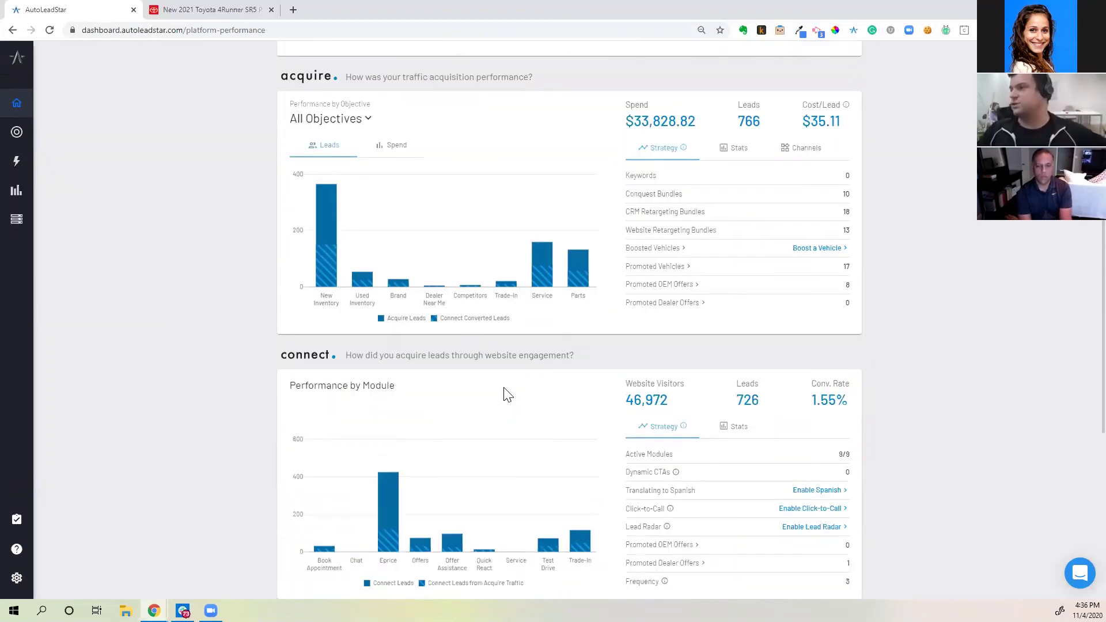
scroll(513, 396, up, 9)
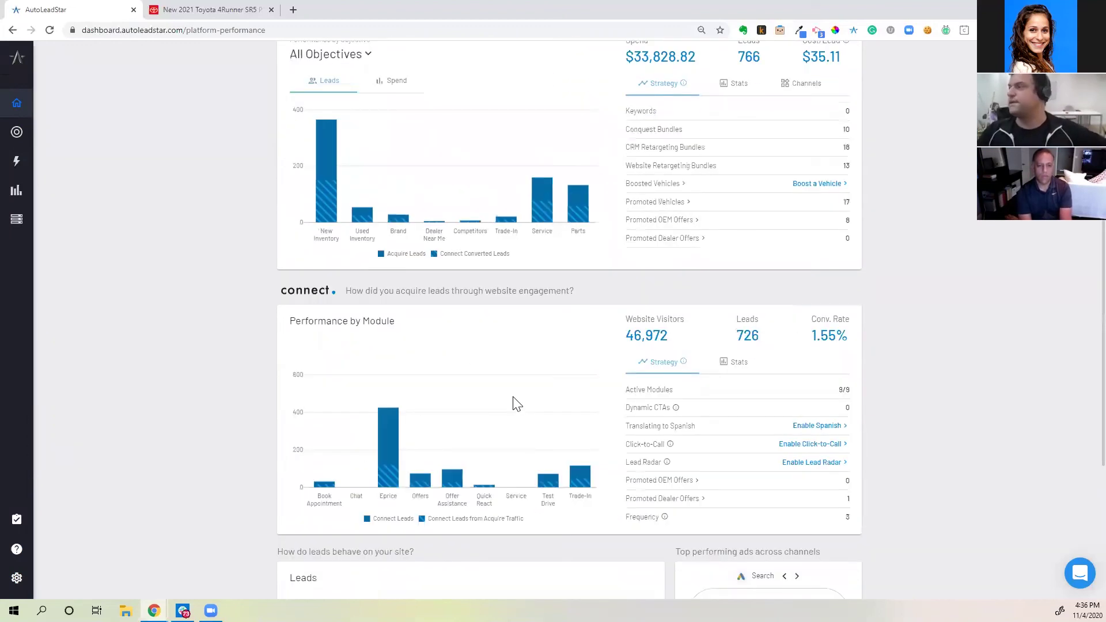